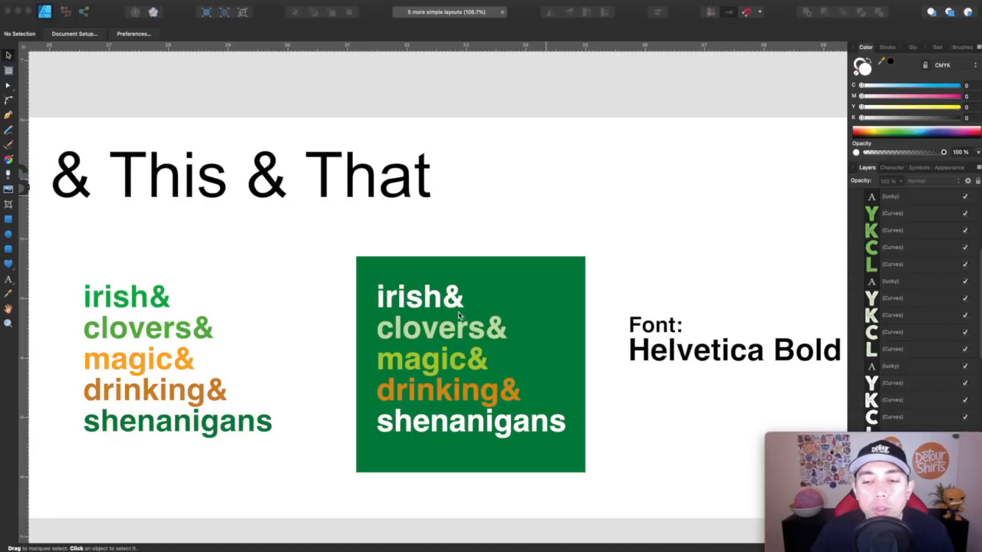
- Scroll through the artboards and select the green HOOLIGAN text to inspect the elliptical path it follows
scroll(408, 310, left, 3)
scroll(408, 310, left, 4)
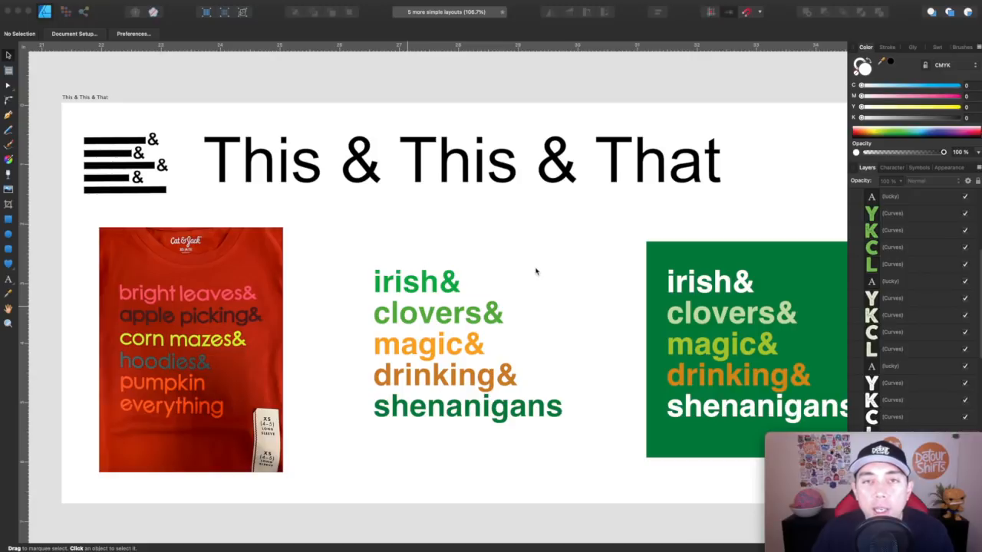
scroll(535, 271, right, 3)
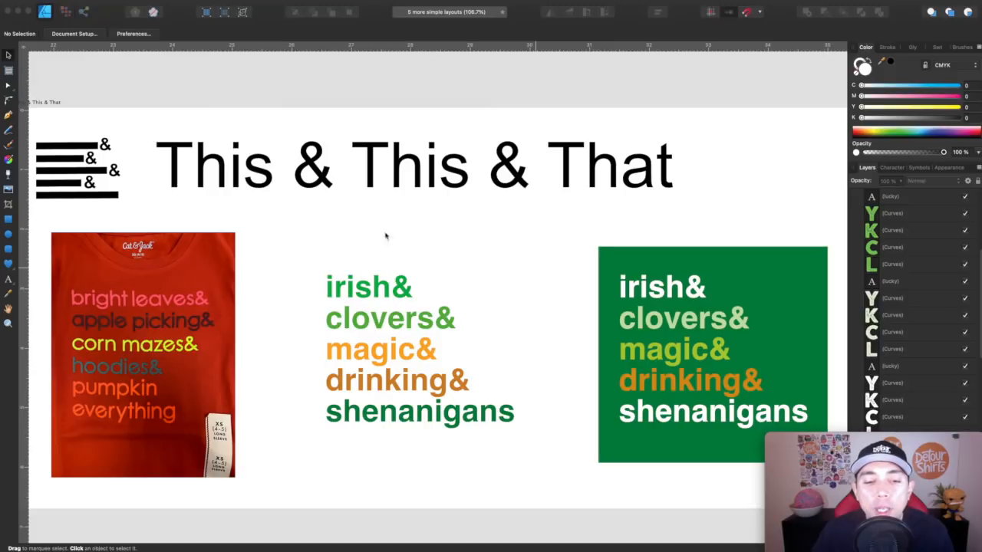
scroll(495, 258, left, 3)
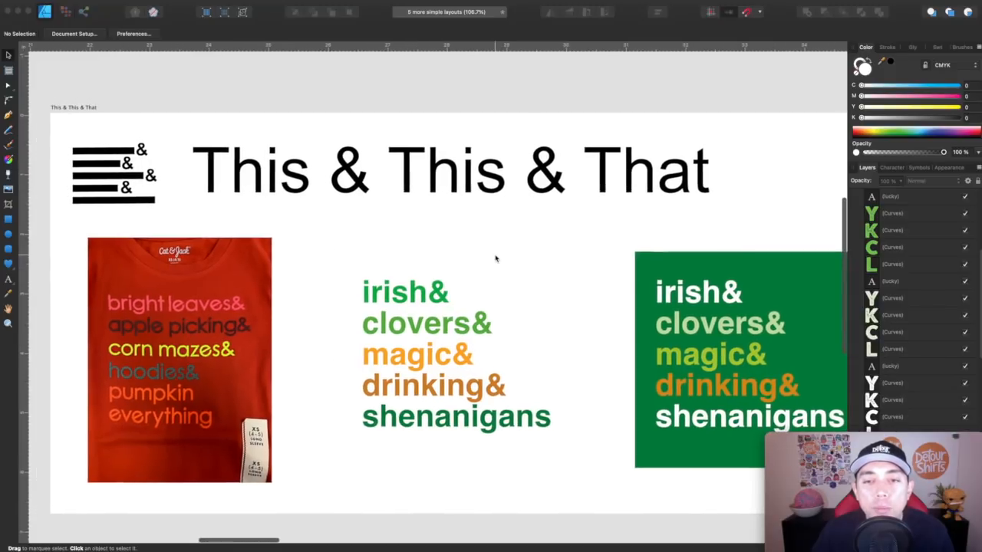
scroll(495, 259, down, 2)
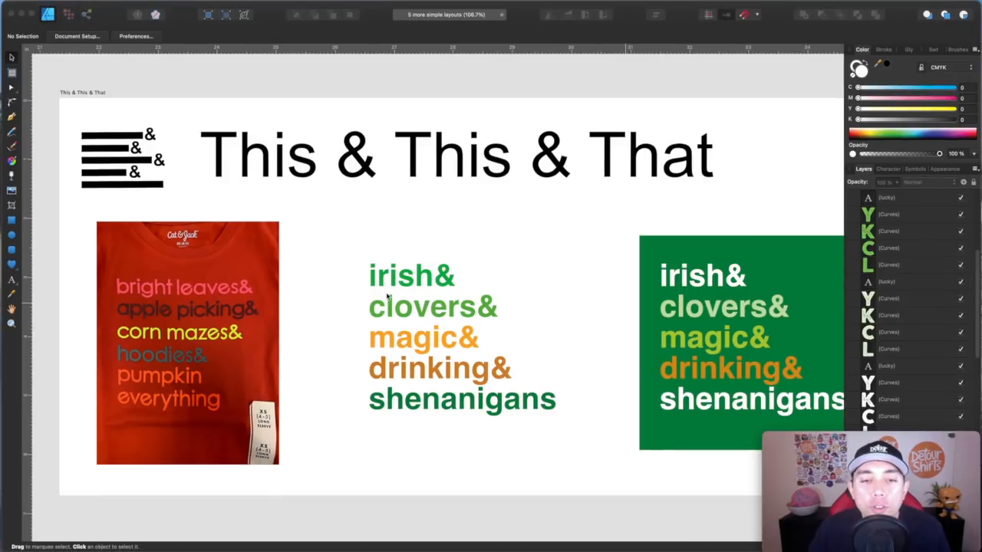
scroll(388, 296, right, 10)
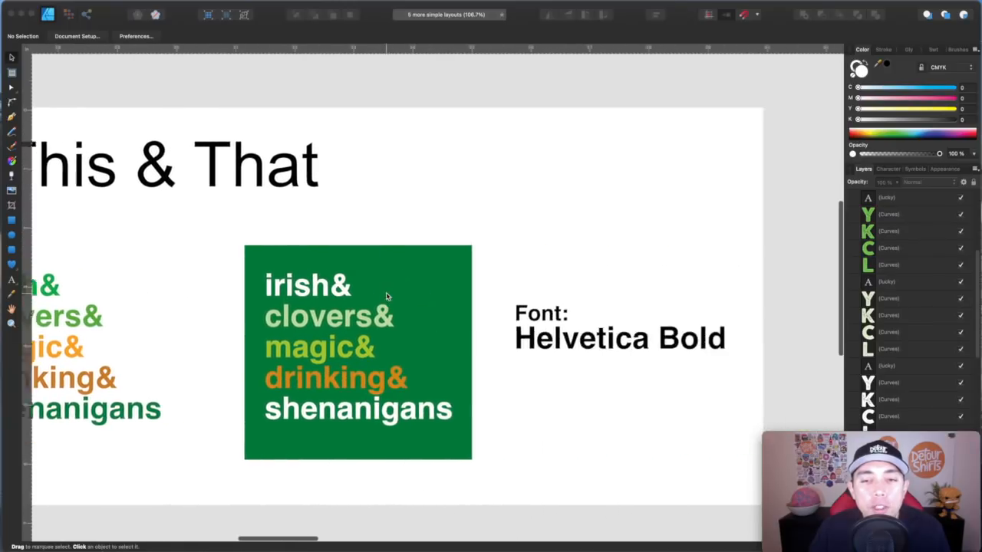
scroll(388, 296, right, 10)
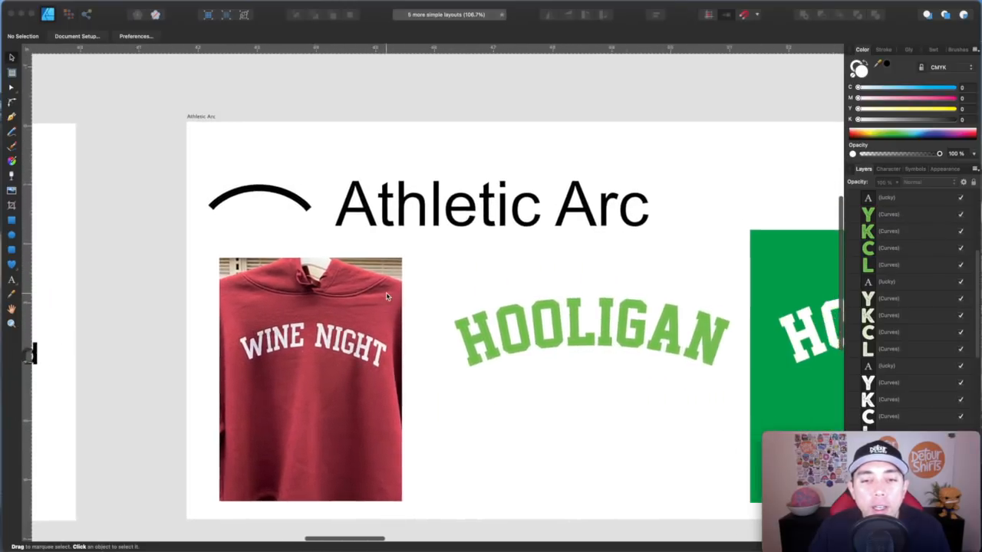
scroll(387, 297, right, 4)
scroll(388, 296, down, 2)
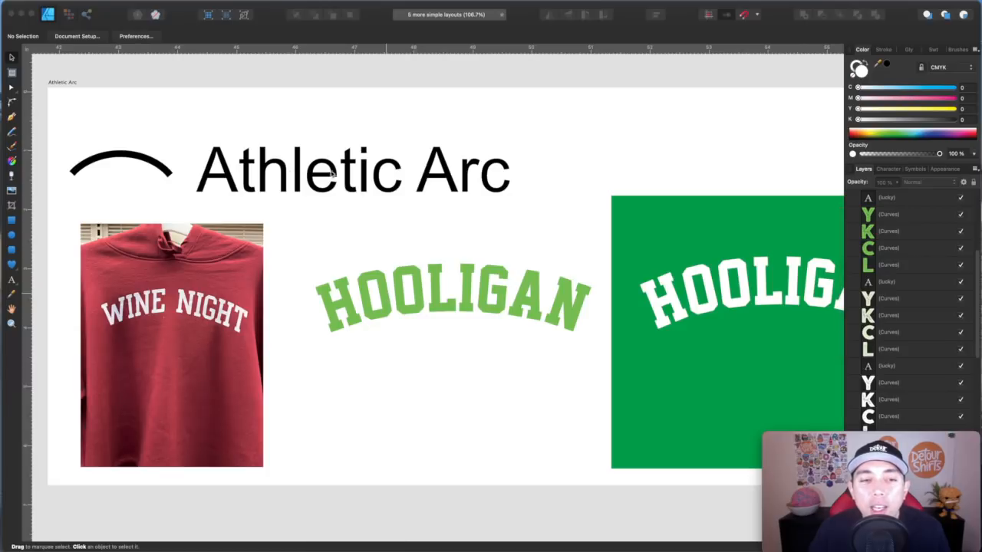
click(303, 209)
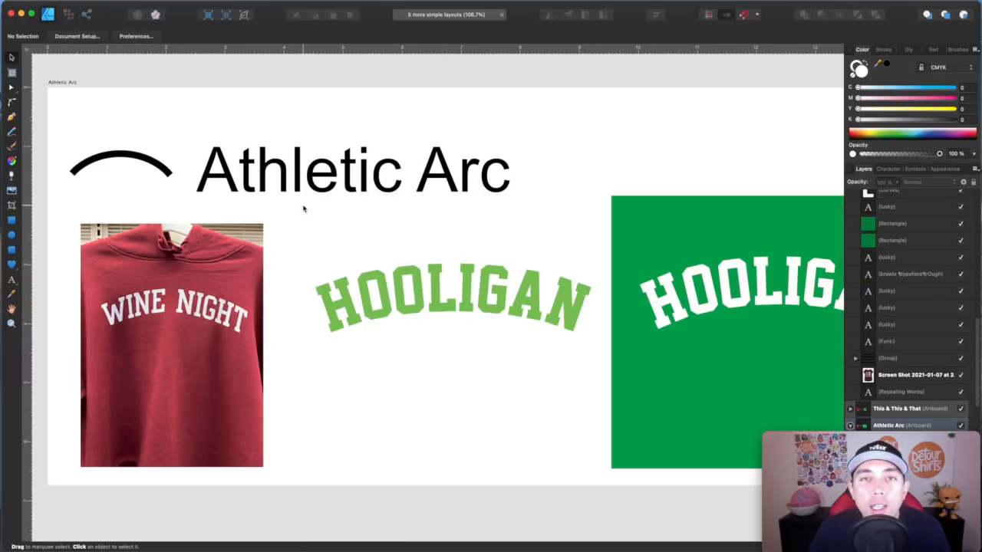
click(422, 318)
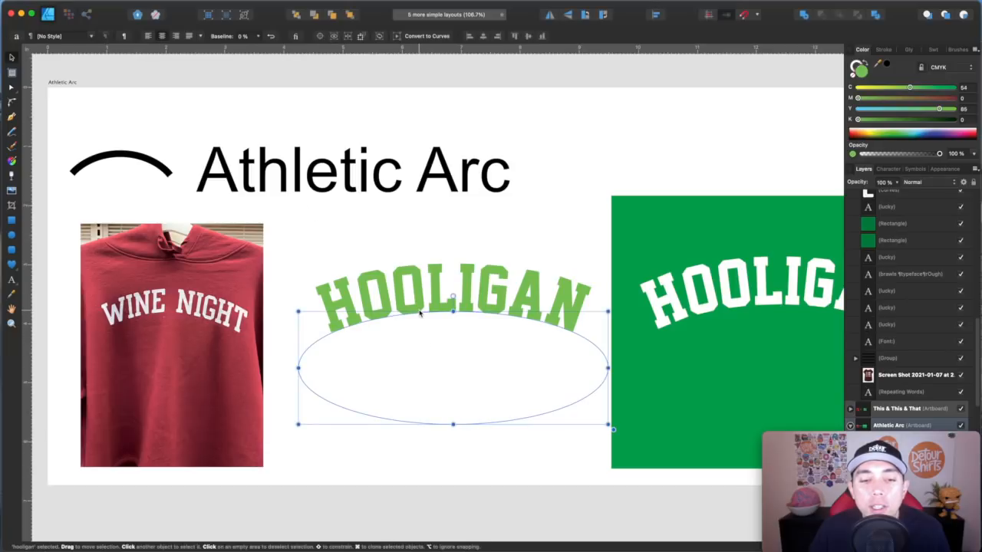
- Test text on a path by drawing a small ellipse, typing ssf along its outline, and deleting it
click(11, 237)
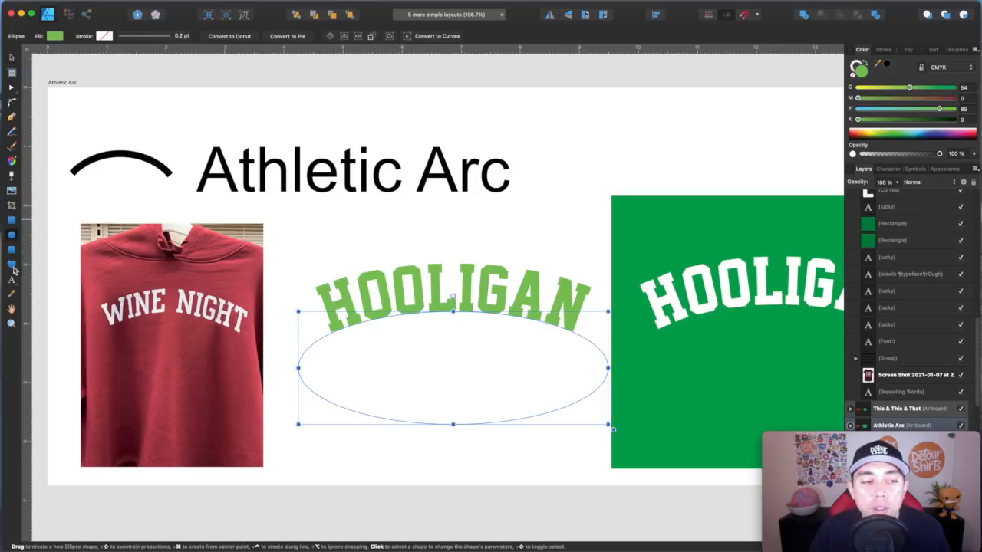
drag(564, 127, 695, 172)
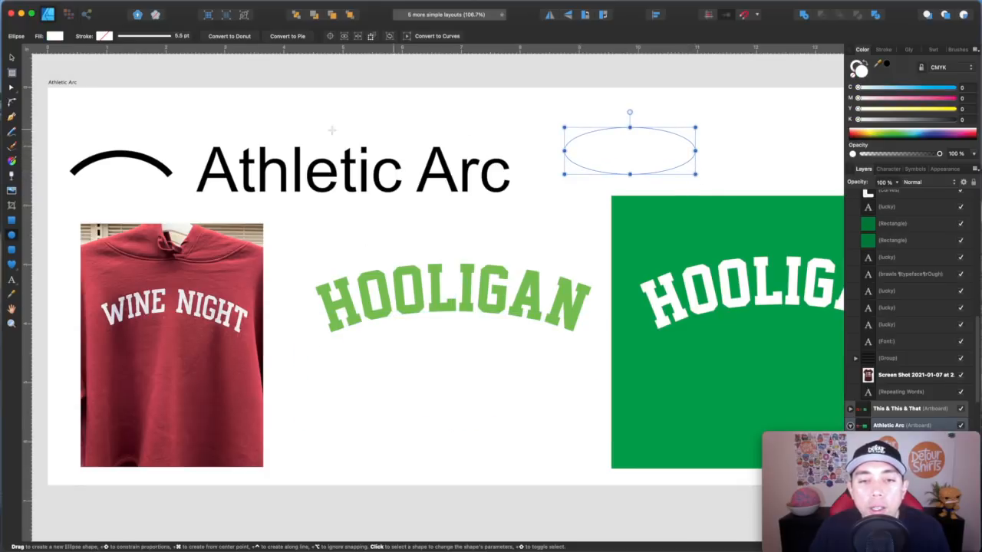
click(12, 280)
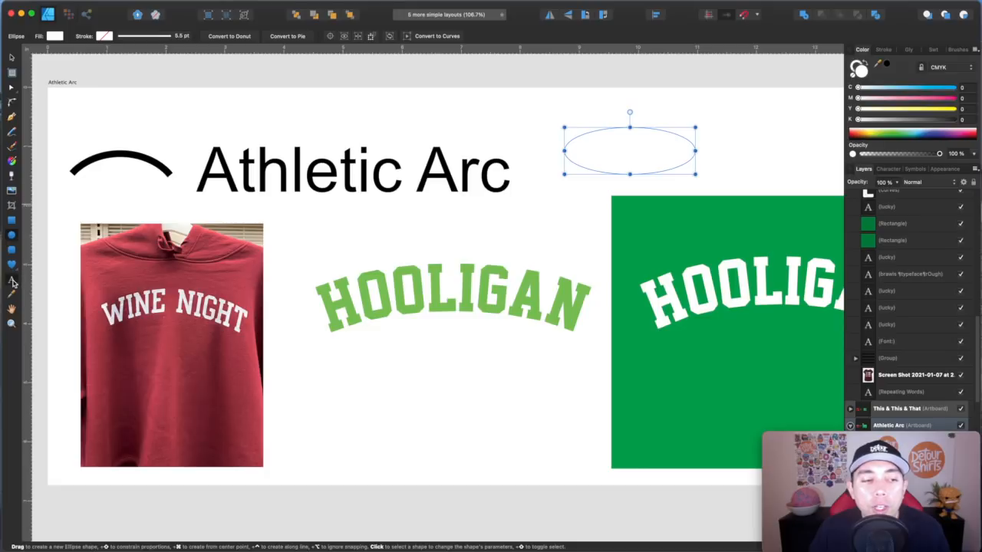
click(585, 135)
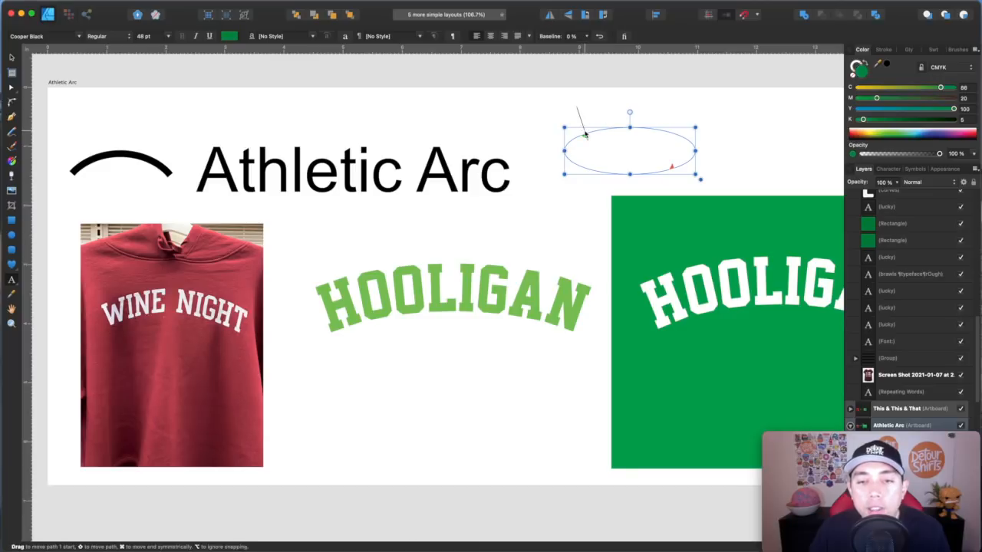
text(ssf)
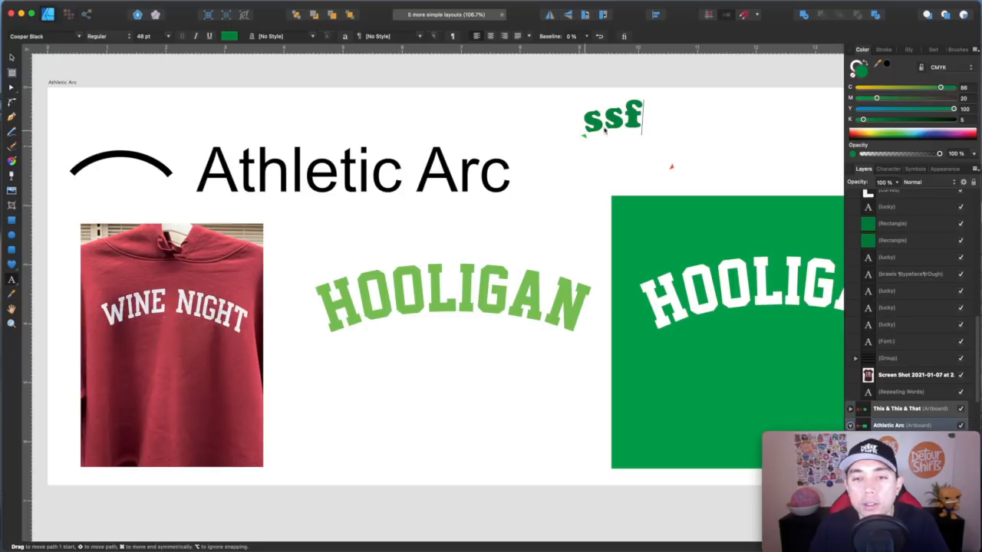
click(11, 59)
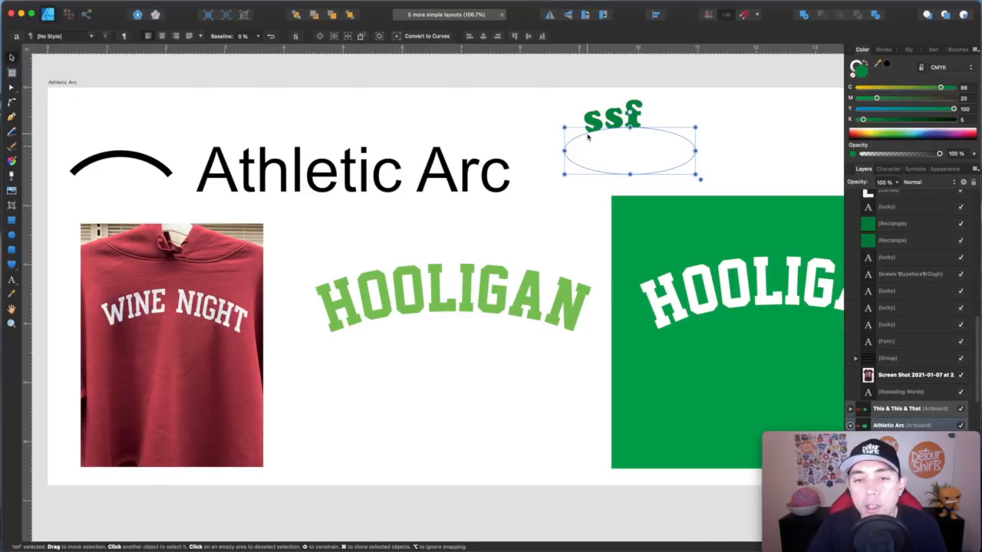
key(Delete)
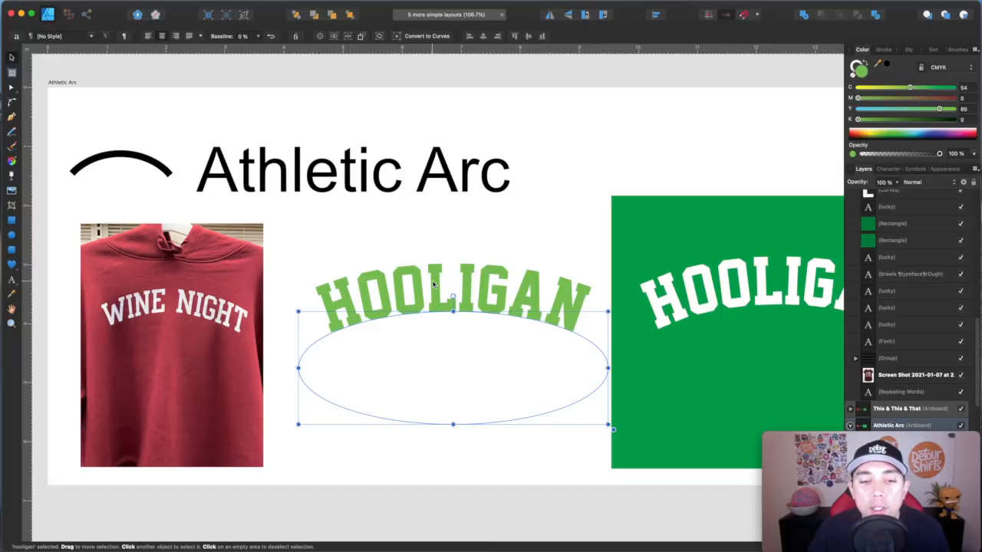
- Select the green and the white HOOLIGAN texts in turn to compare their arc paths
click(438, 220)
scroll(461, 273, right, 1)
scroll(460, 273, right, 5)
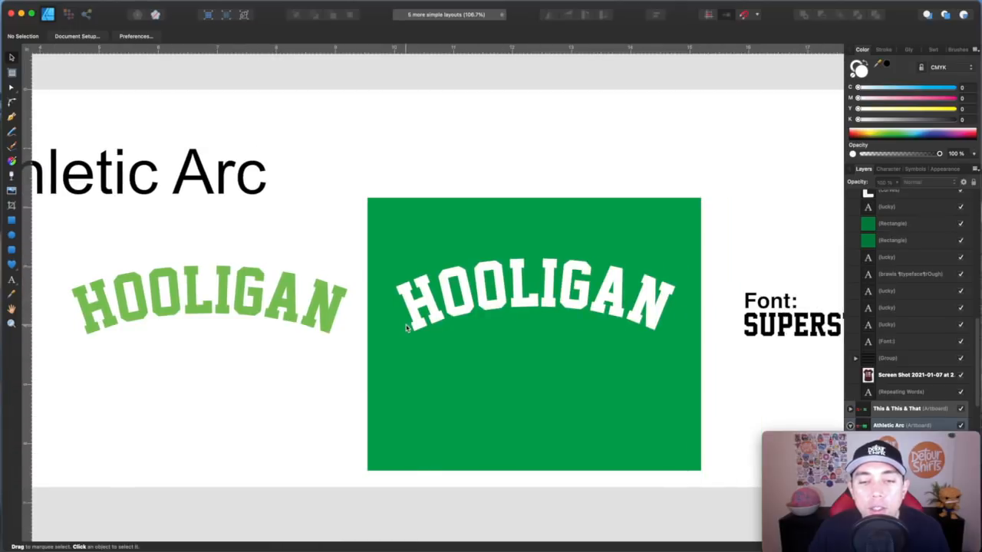
scroll(402, 325, right, 4)
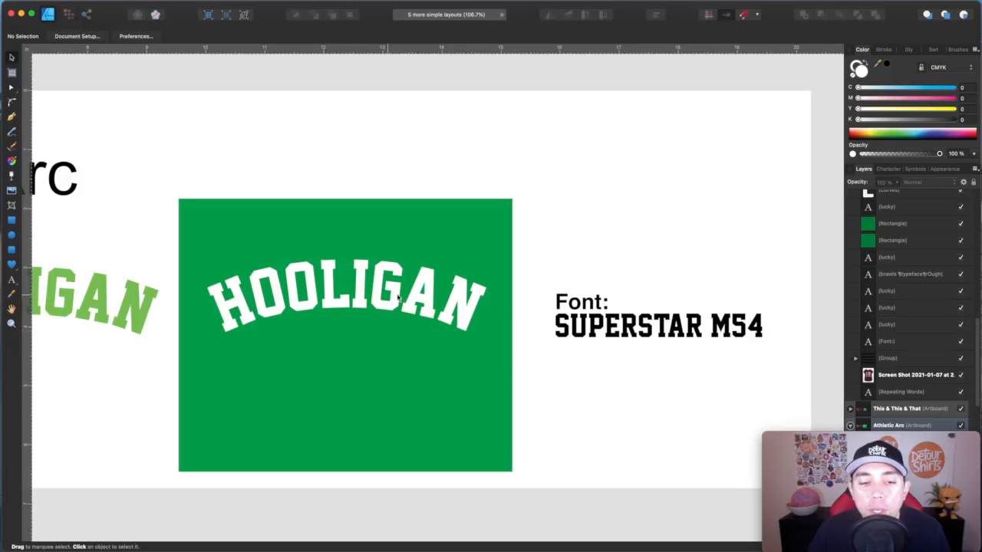
scroll(403, 298, left, 10)
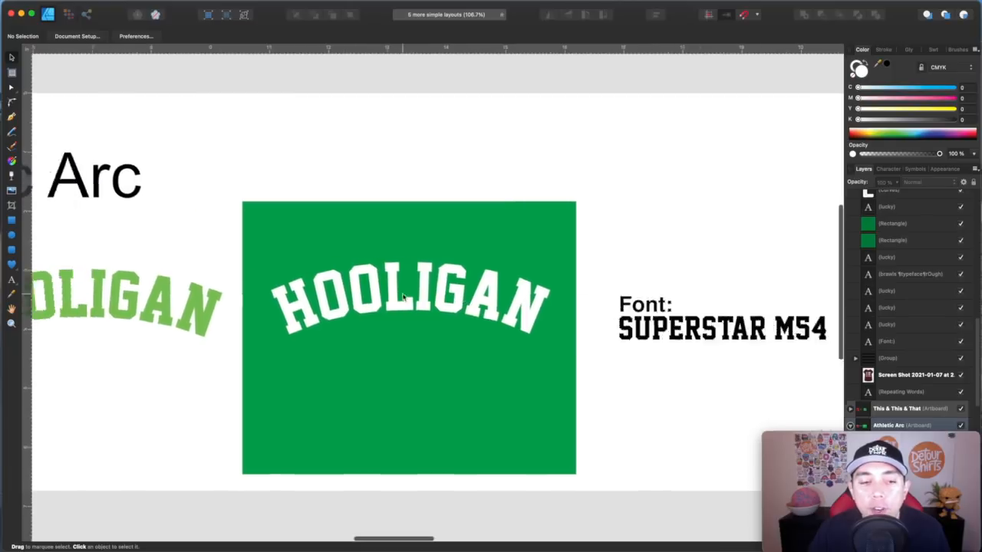
scroll(403, 298, left, 1)
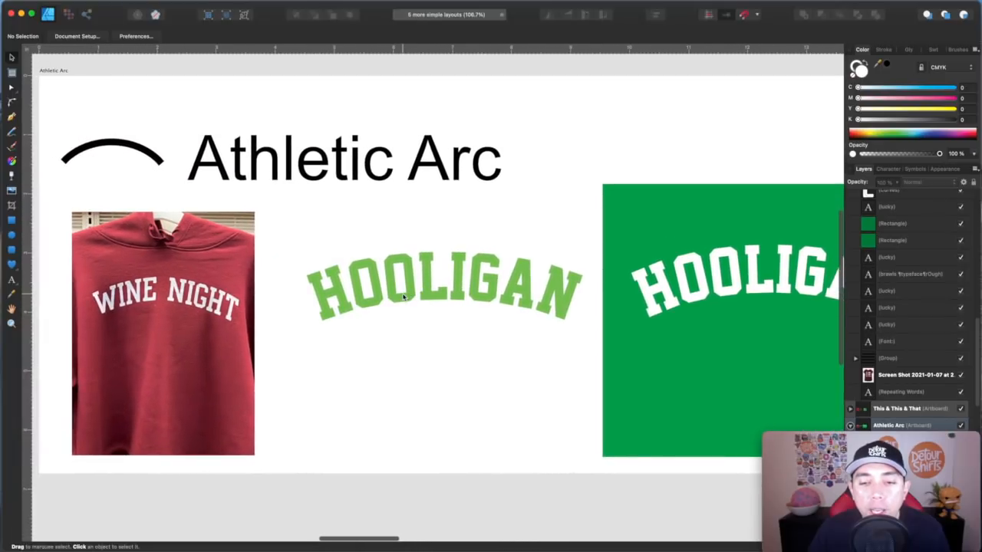
click(403, 298)
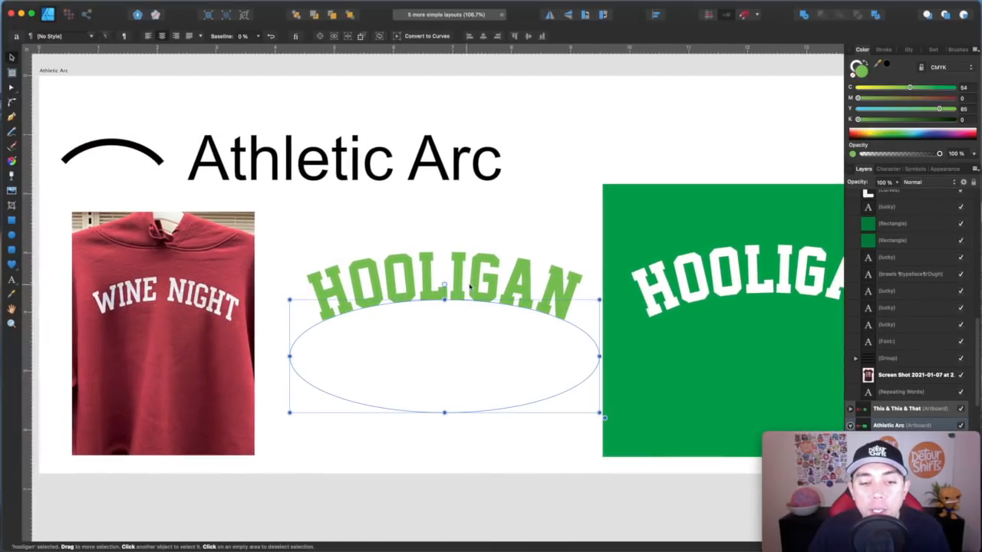
scroll(449, 373, right, 10)
click(499, 315)
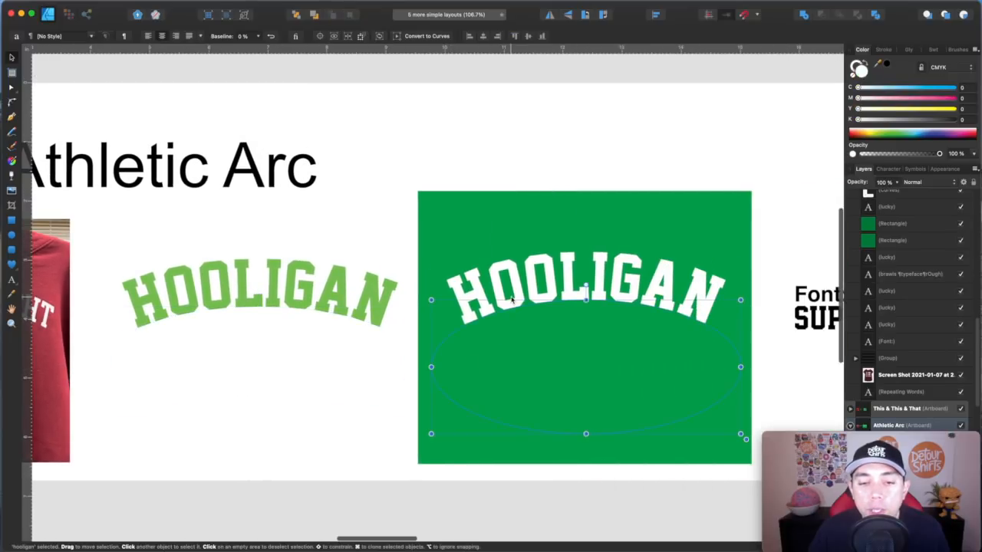
click(509, 119)
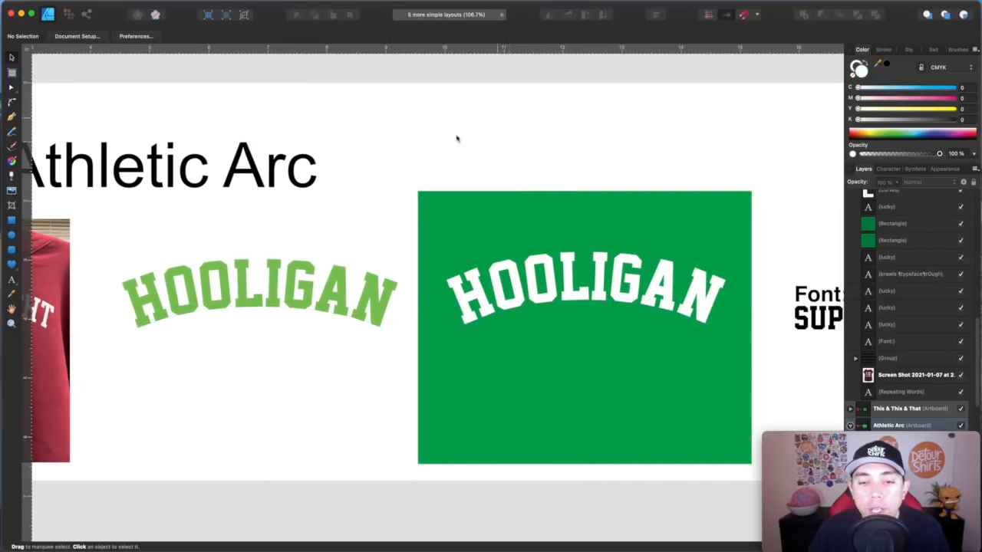
- Scroll across to the Wrap Around Arc artboard and examine its examples
scroll(312, 300, left, 12)
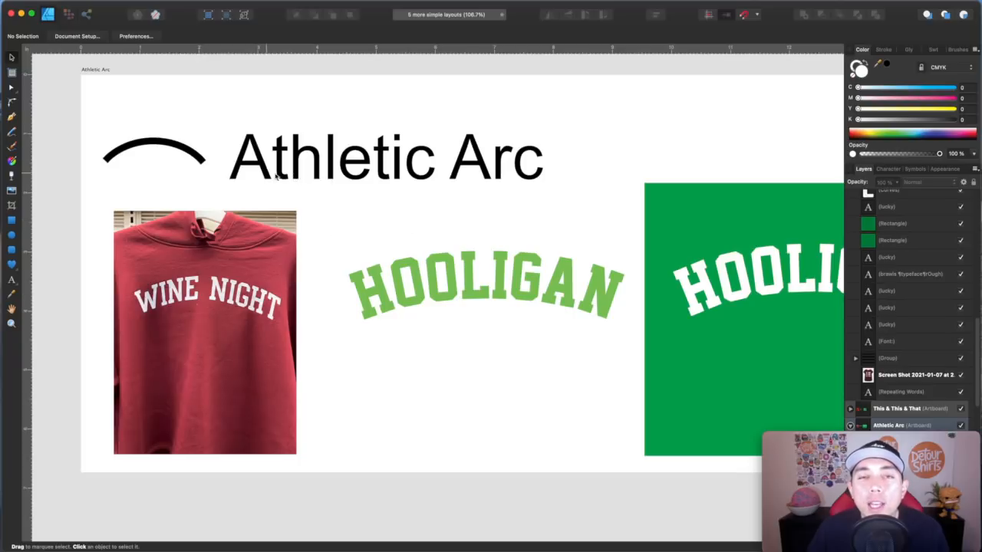
scroll(406, 197, right, 3)
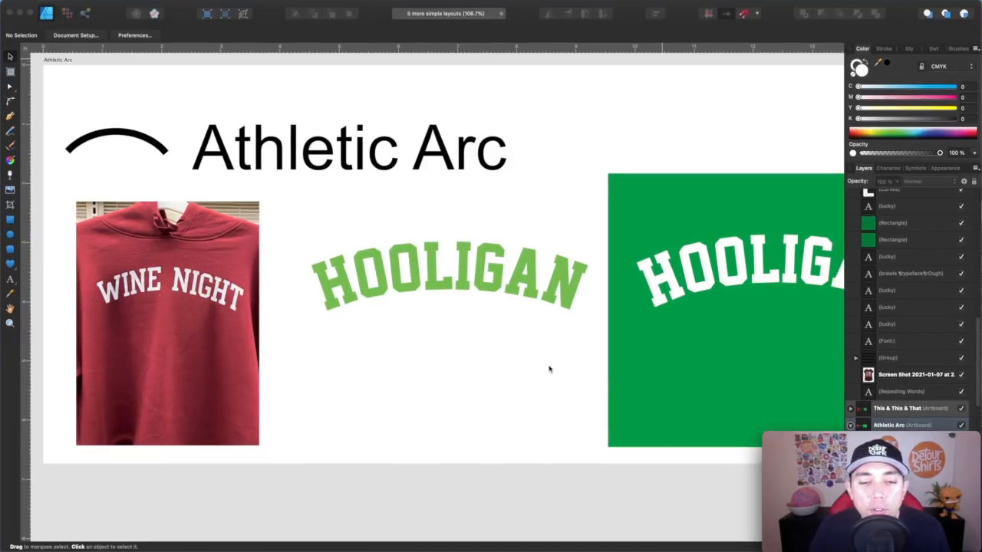
scroll(445, 304, right, 10)
scroll(443, 305, right, 18)
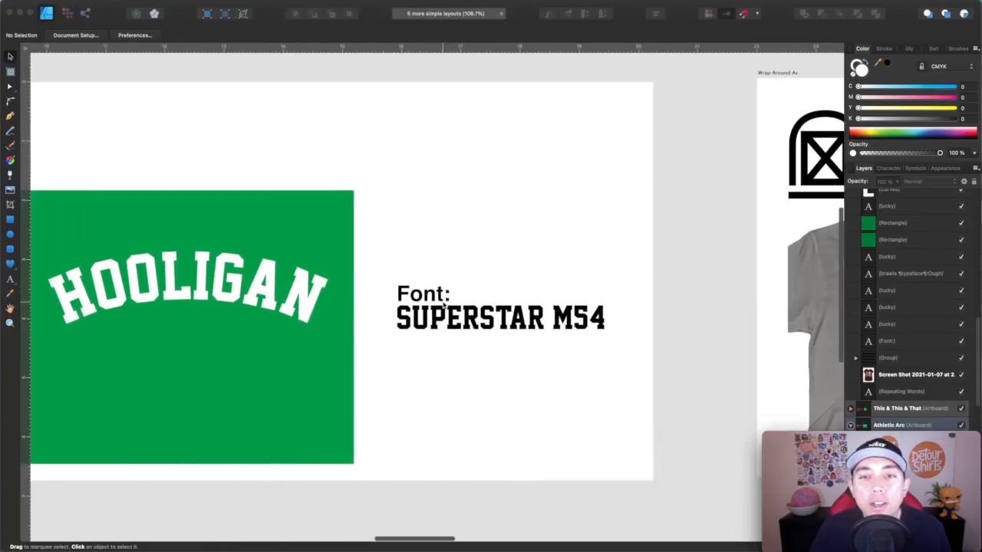
scroll(443, 305, right, 3)
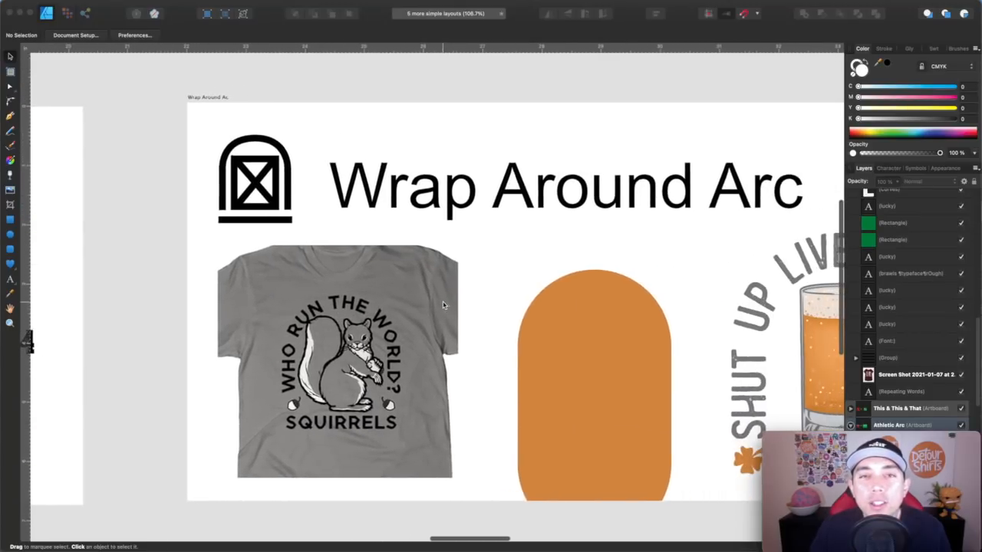
scroll(443, 304, right, 1)
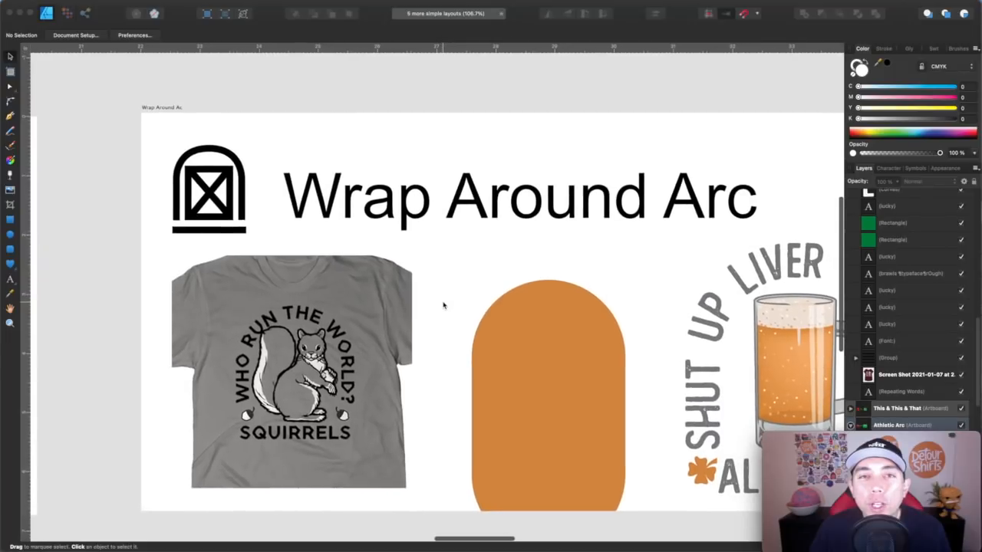
scroll(442, 303, right, 2)
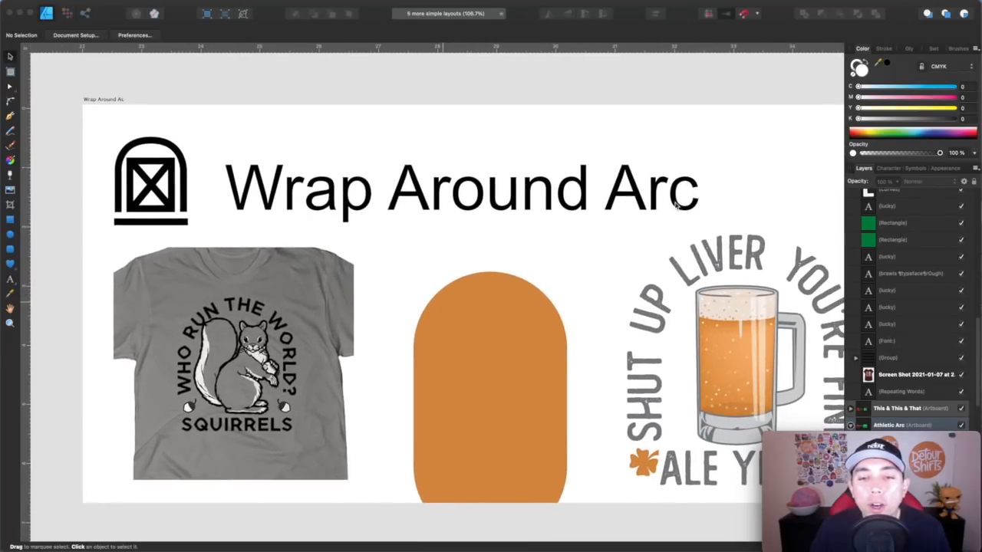
scroll(268, 361, left, 1)
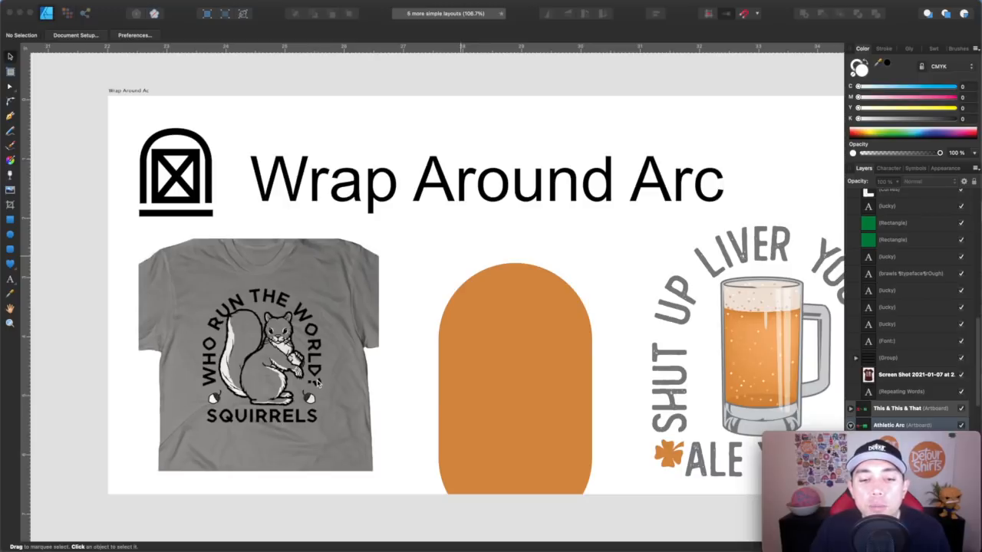
- Select the orange rounded rectangle and adjust its corner radius to 50%
click(528, 329)
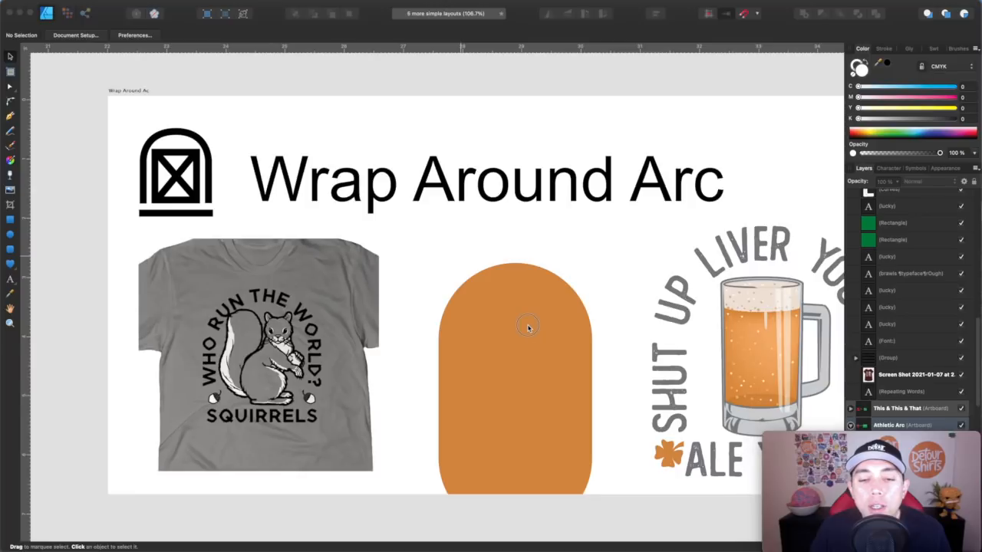
click(517, 295)
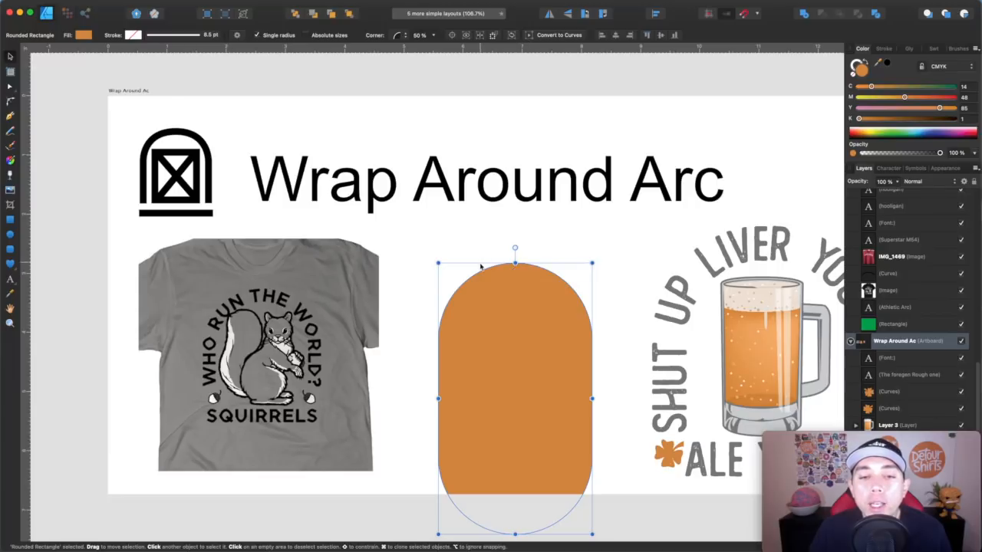
click(433, 36)
mouse_move(432, 46)
mouse_down()
mouse_move(444, 45)
mouse_move(386, 49)
mouse_move(438, 52)
mouse_up()
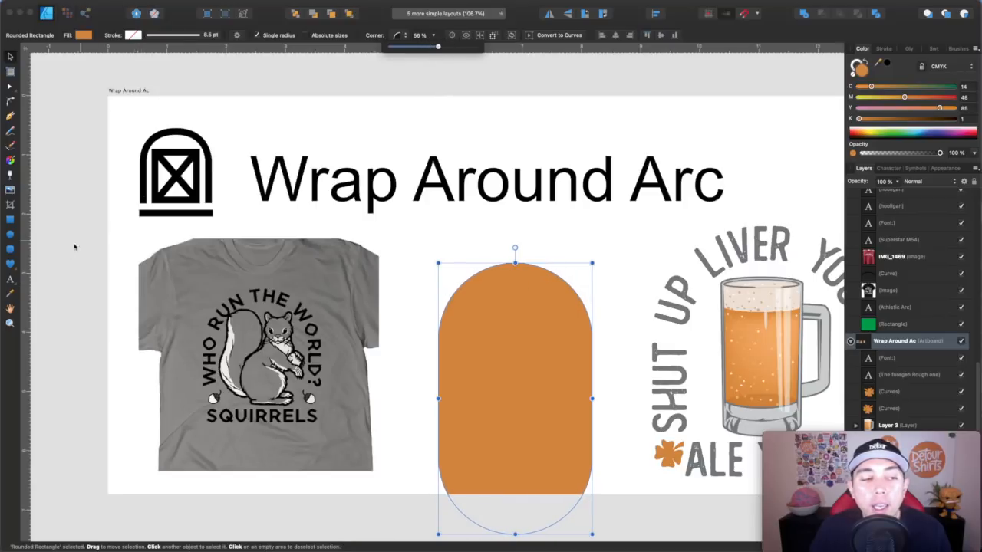
- Turn the orange rounded rectangle into a text path with the Artistic Text tool and move its start point down the left side
click(11, 282)
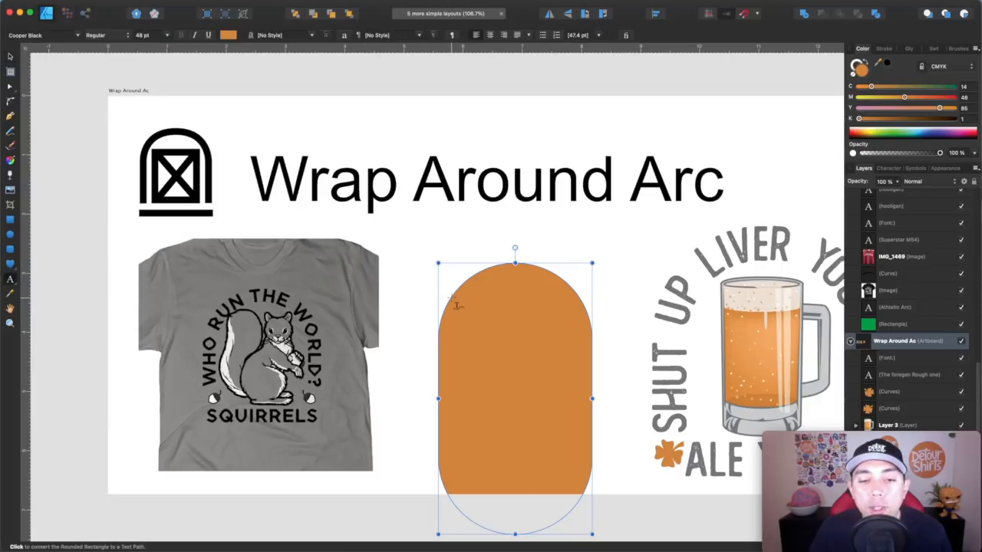
click(440, 325)
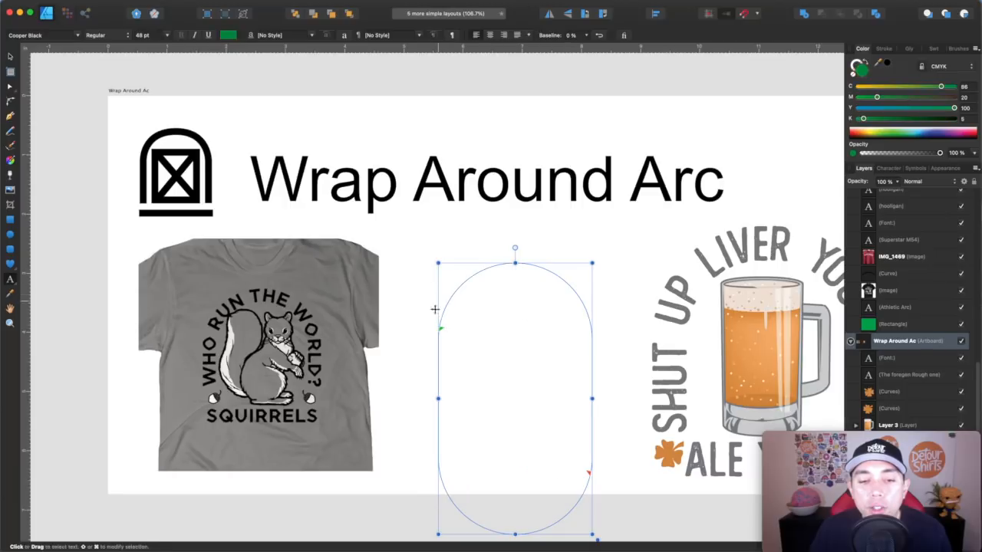
drag(441, 329, 445, 460)
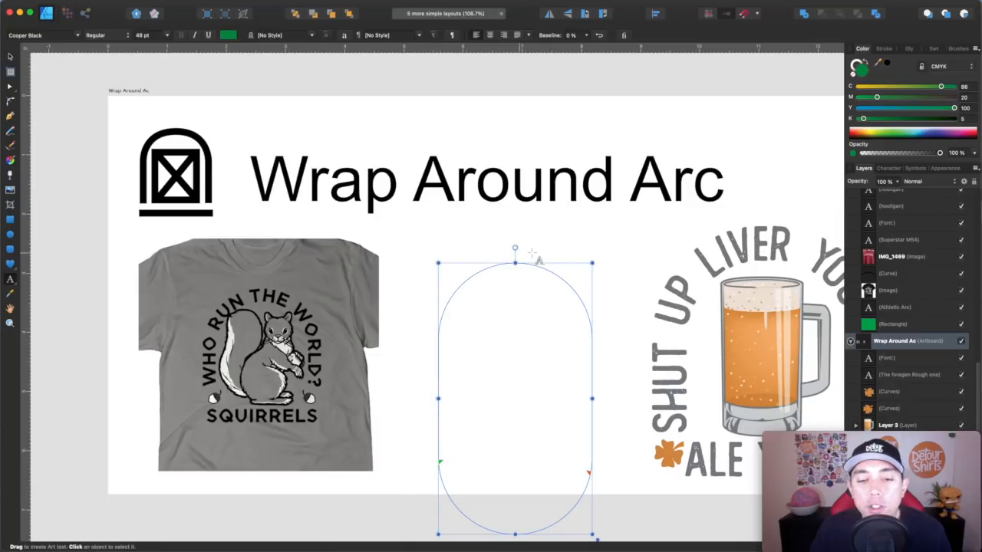
- Scroll across the Wrap Around Arc beer design and its font, on to the Words & 2 Circles artboard
scroll(646, 369, right, 1)
scroll(646, 368, right, 10)
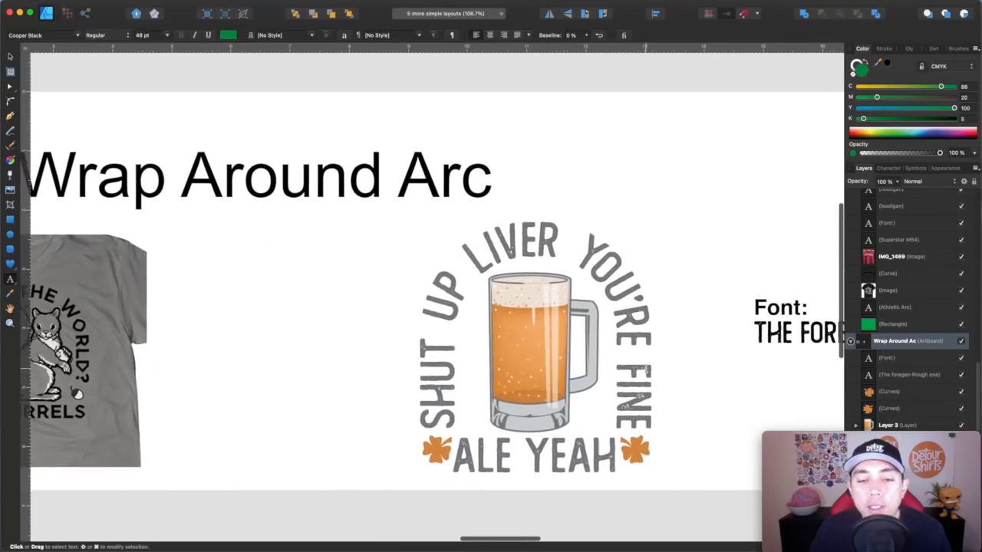
scroll(646, 368, right, 1)
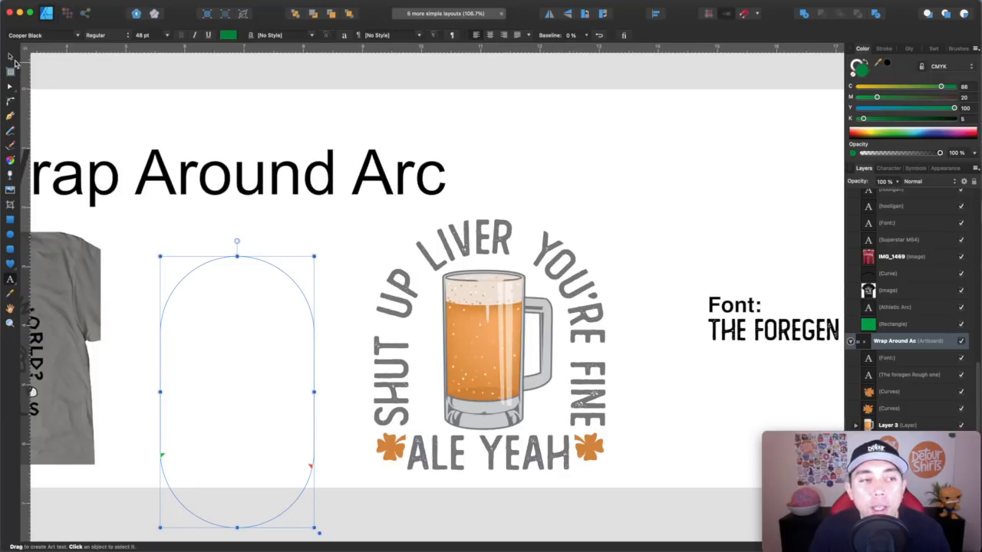
scroll(678, 298, up, 1)
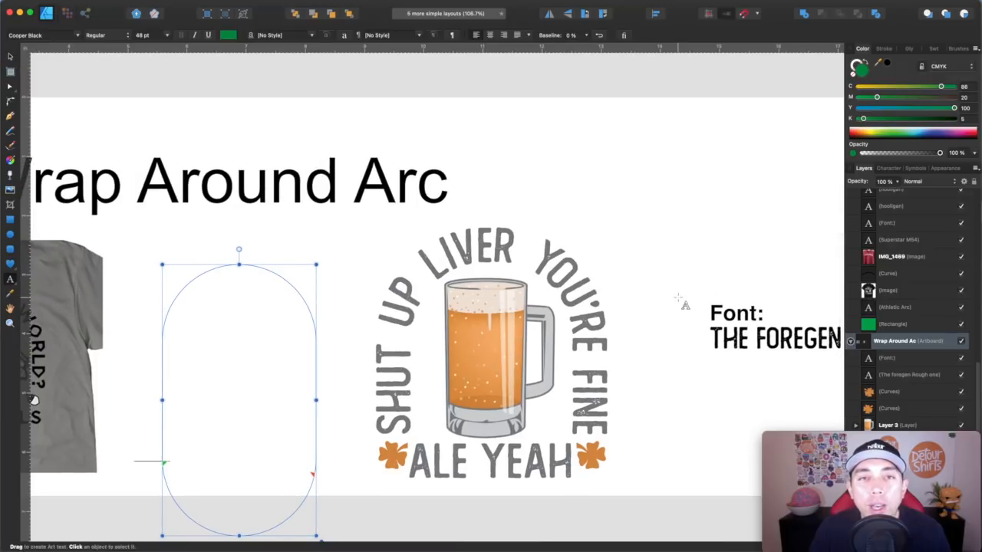
scroll(679, 298, right, 5)
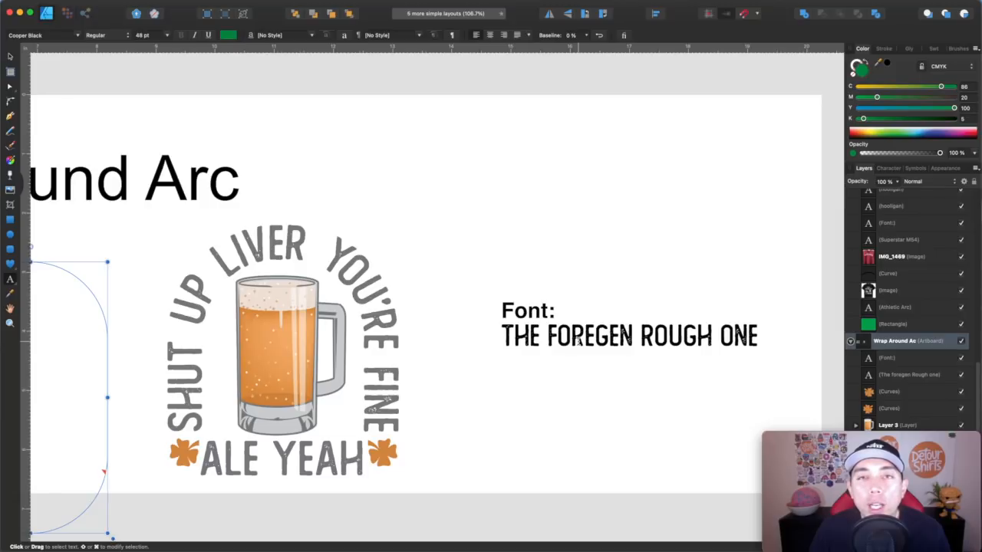
scroll(578, 341, left, 5)
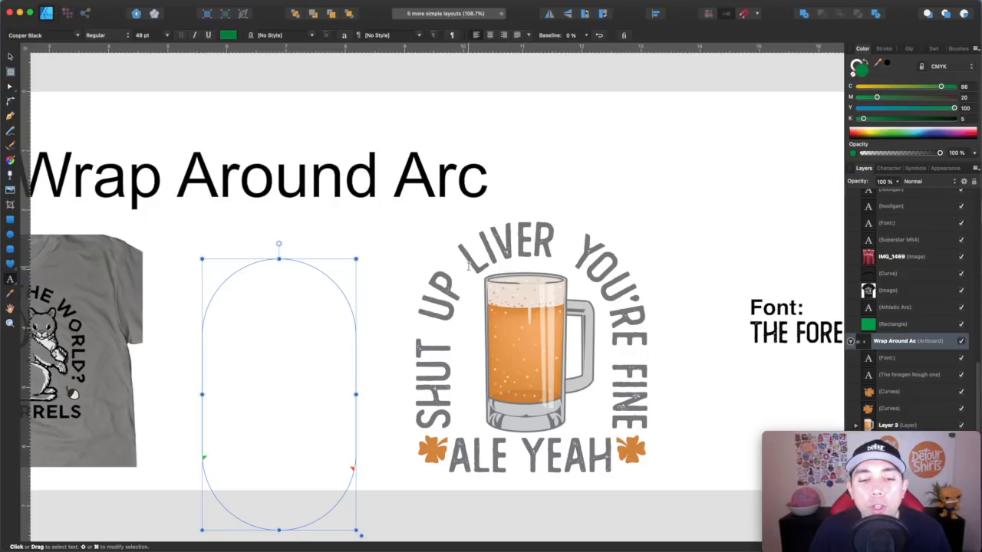
scroll(508, 301, left, 10)
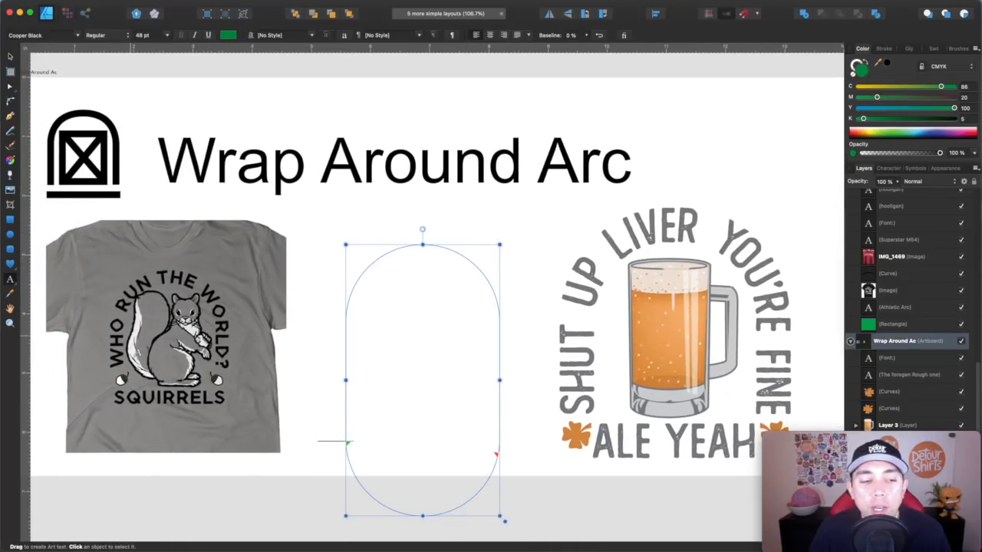
scroll(502, 295, right, 3)
scroll(498, 292, right, 4)
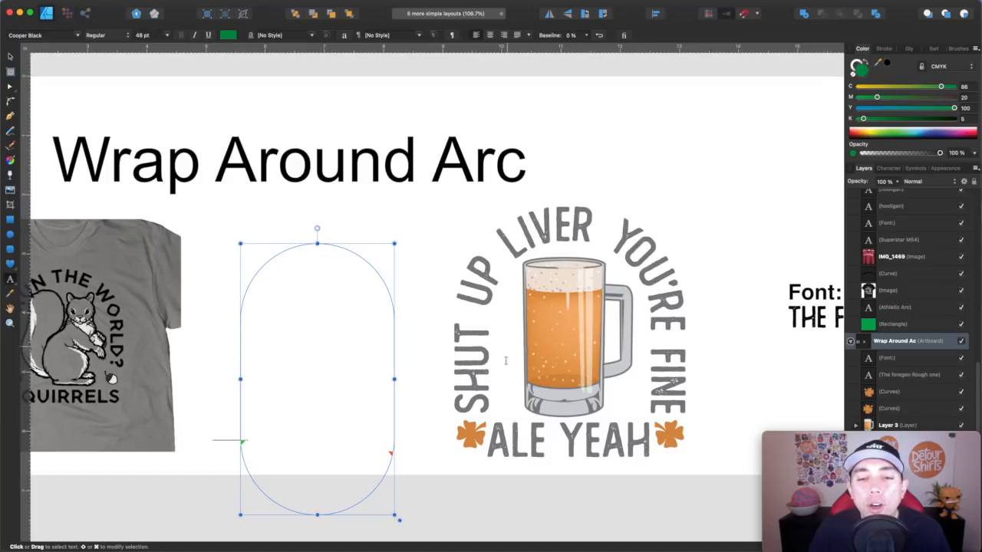
scroll(623, 409, left, 5)
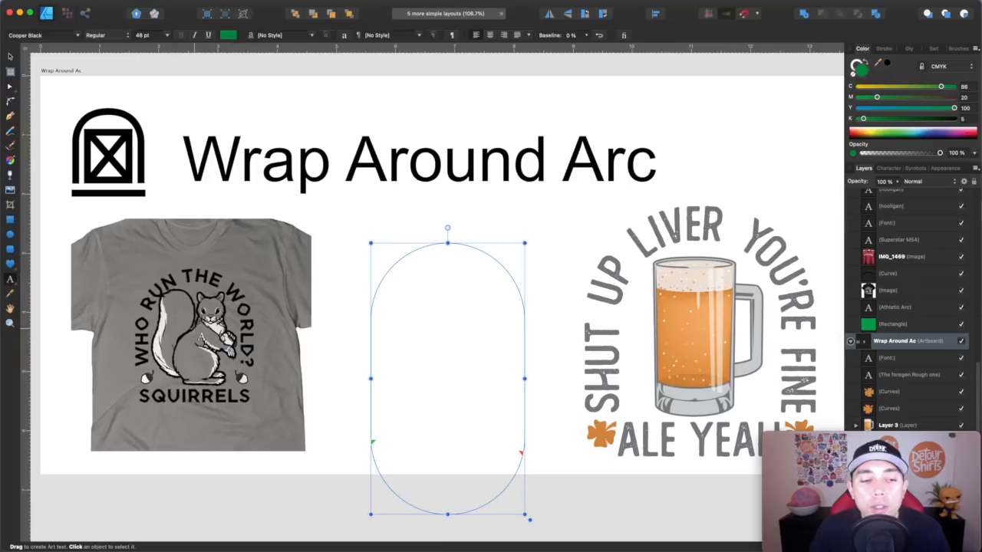
scroll(199, 345, right, 1)
scroll(200, 345, left, 2)
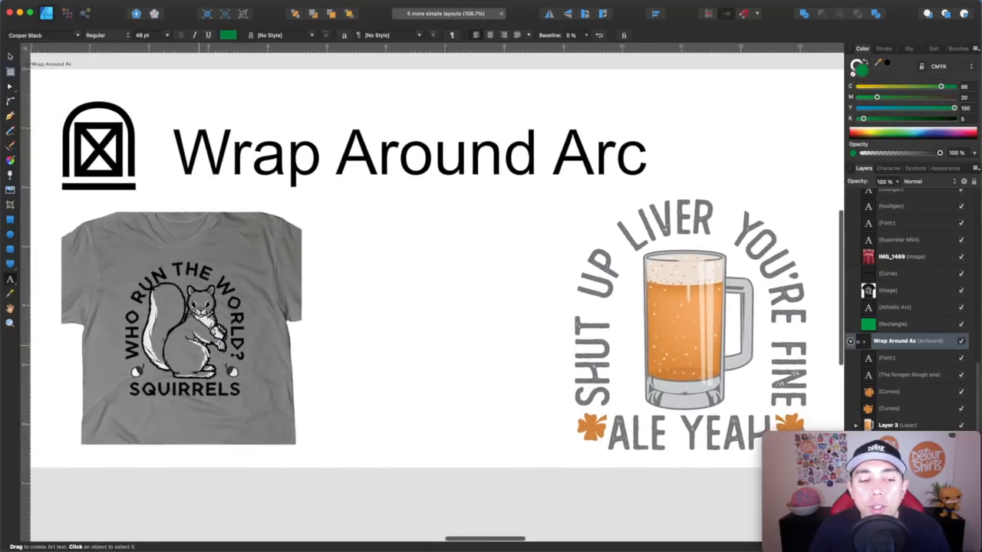
scroll(199, 345, up, 1)
scroll(205, 353, left, 1)
scroll(206, 353, up, 1)
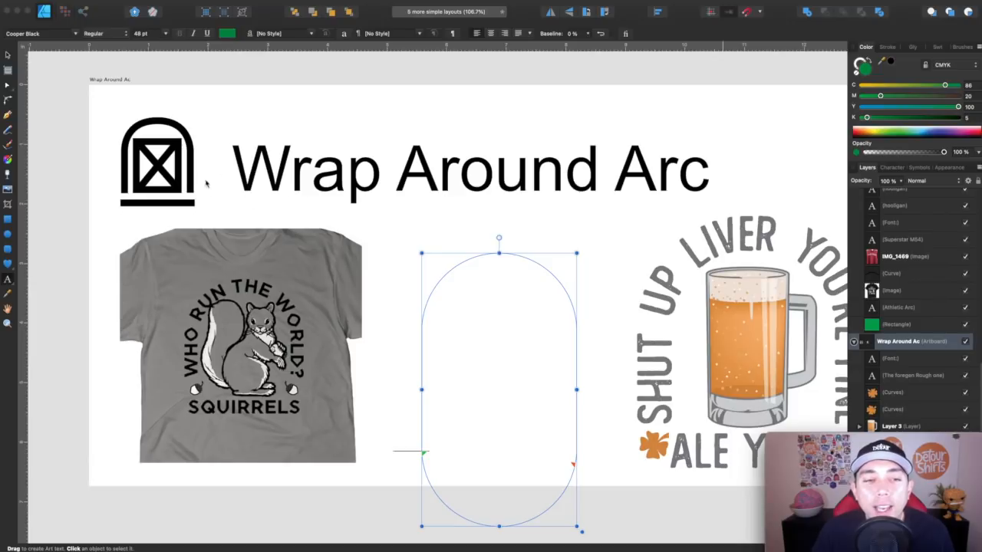
scroll(226, 184, right, 20)
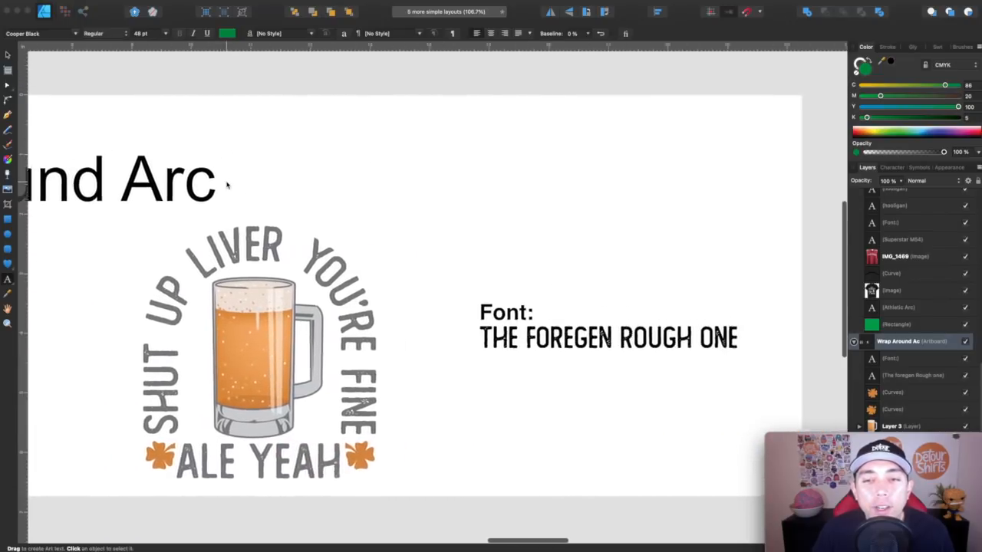
scroll(227, 184, right, 20)
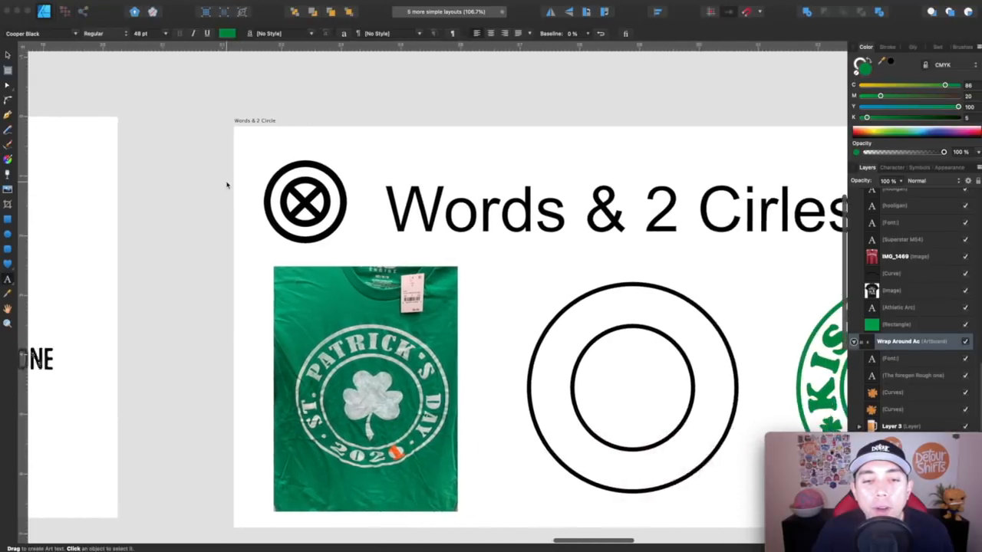
scroll(226, 184, right, 6)
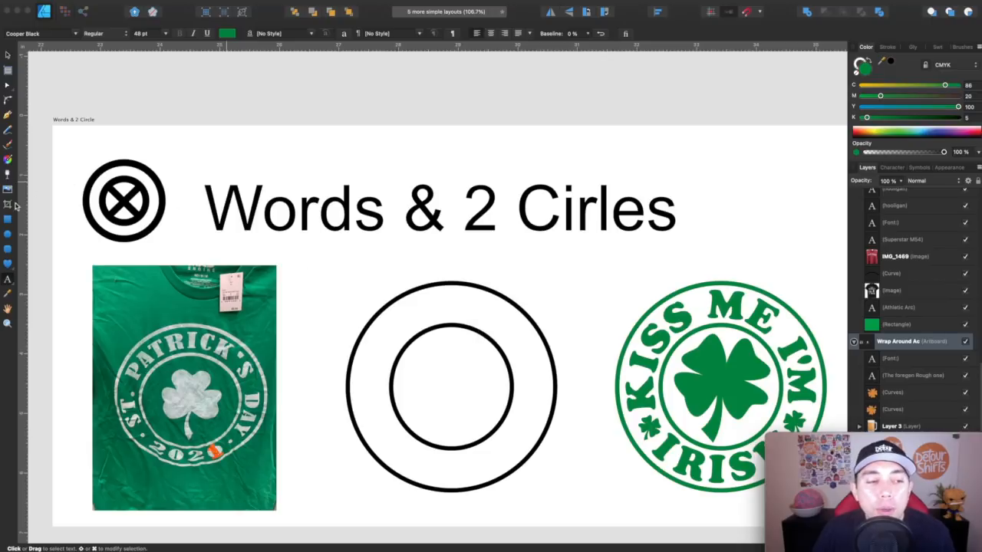
- Select the inner circle and type shu along its outline with the Artistic Text tool
click(6, 238)
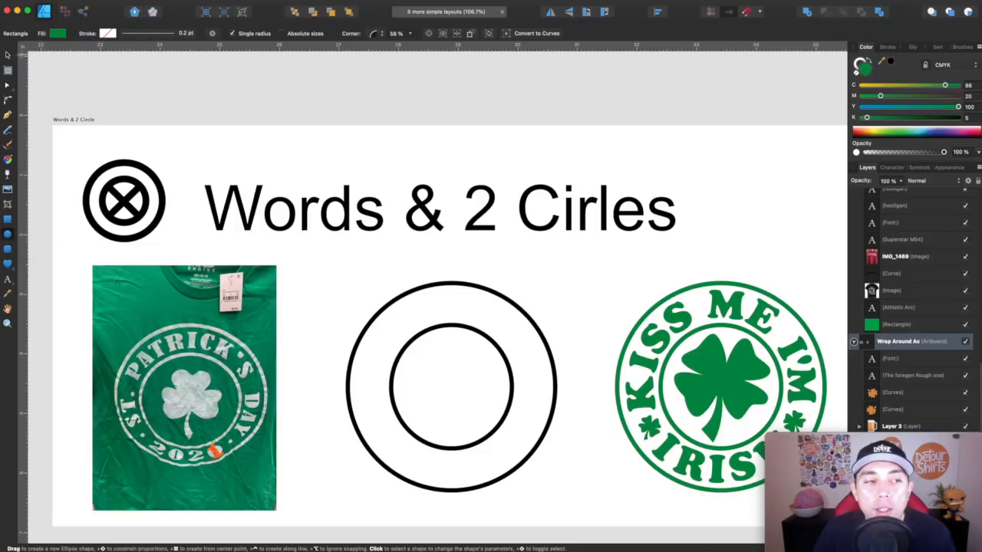
click(7, 55)
click(438, 325)
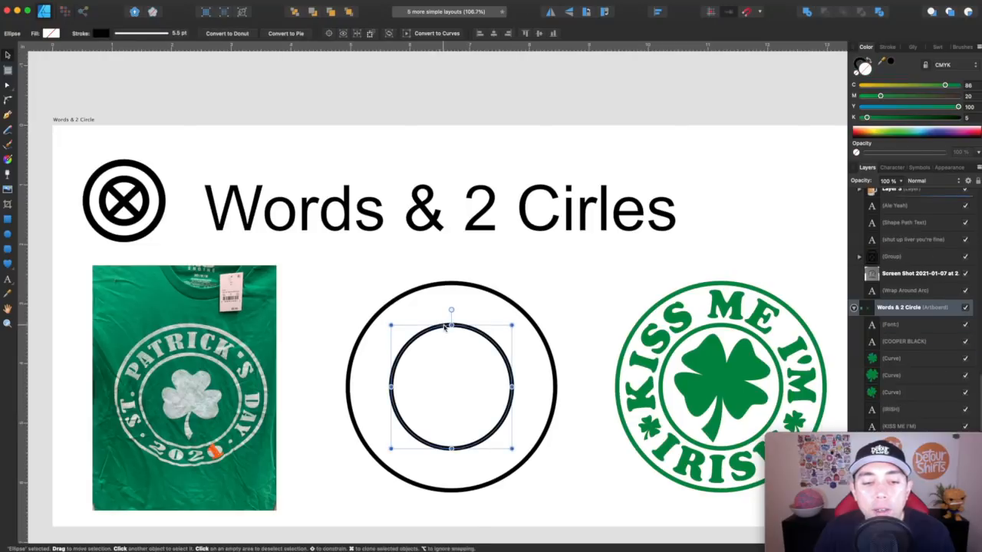
click(443, 284)
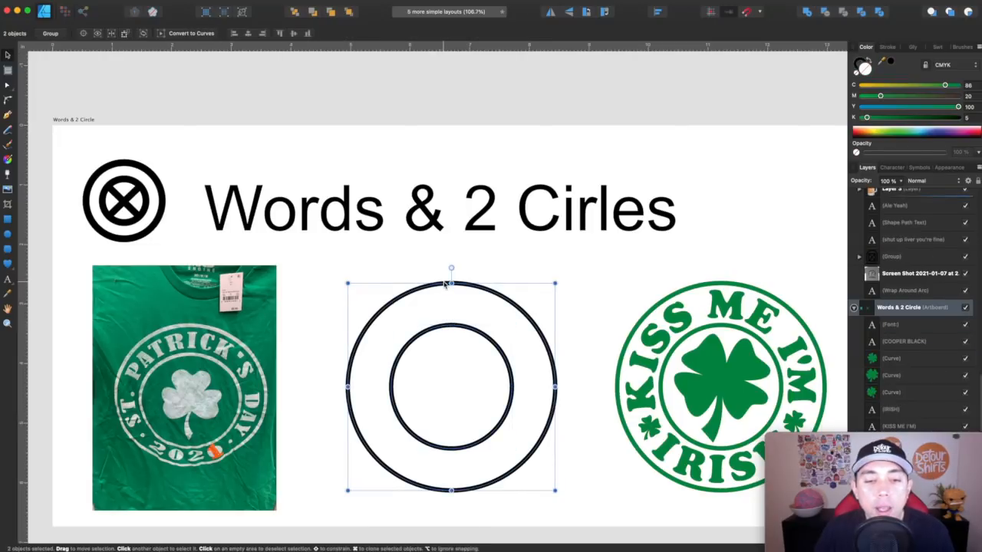
click(568, 294)
click(492, 344)
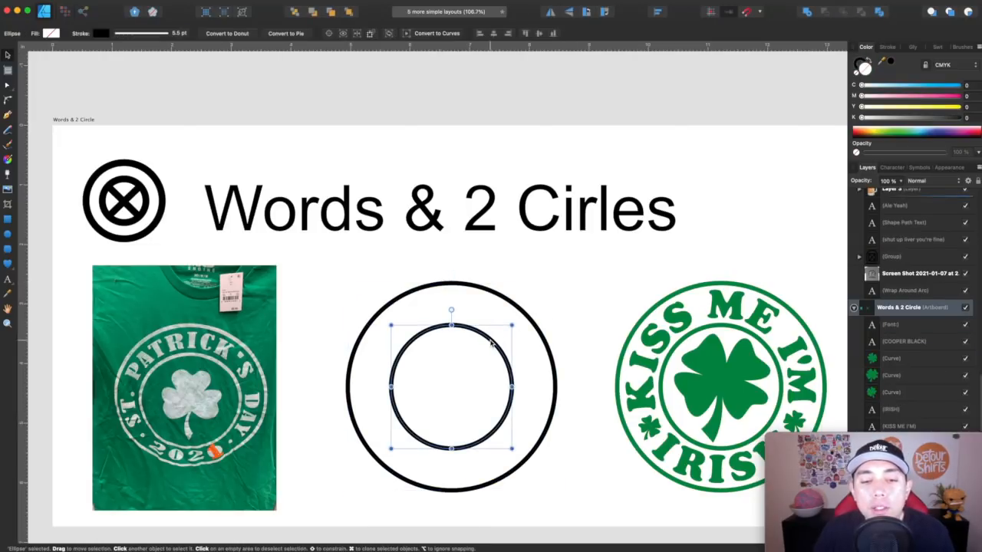
scroll(492, 344, right, 3)
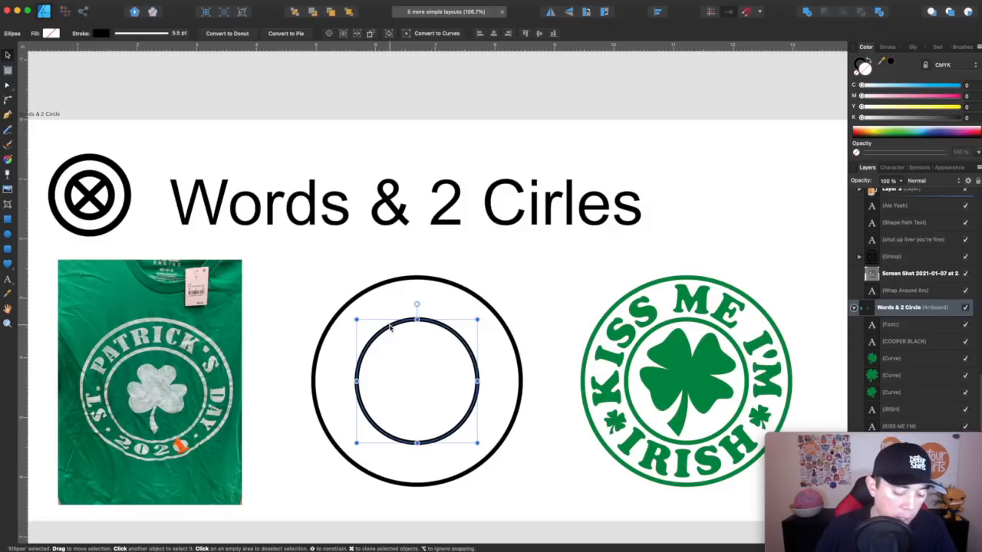
click(7, 280)
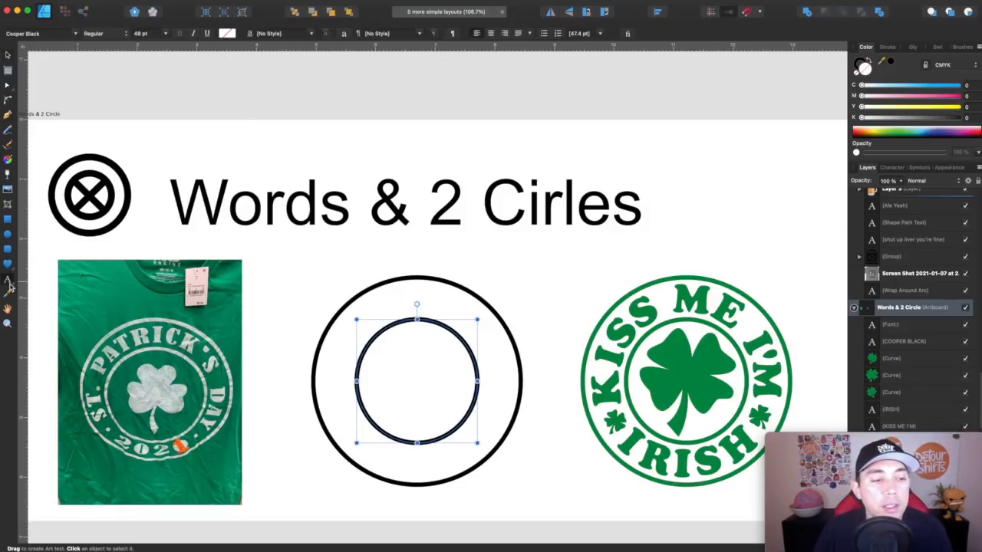
click(393, 335)
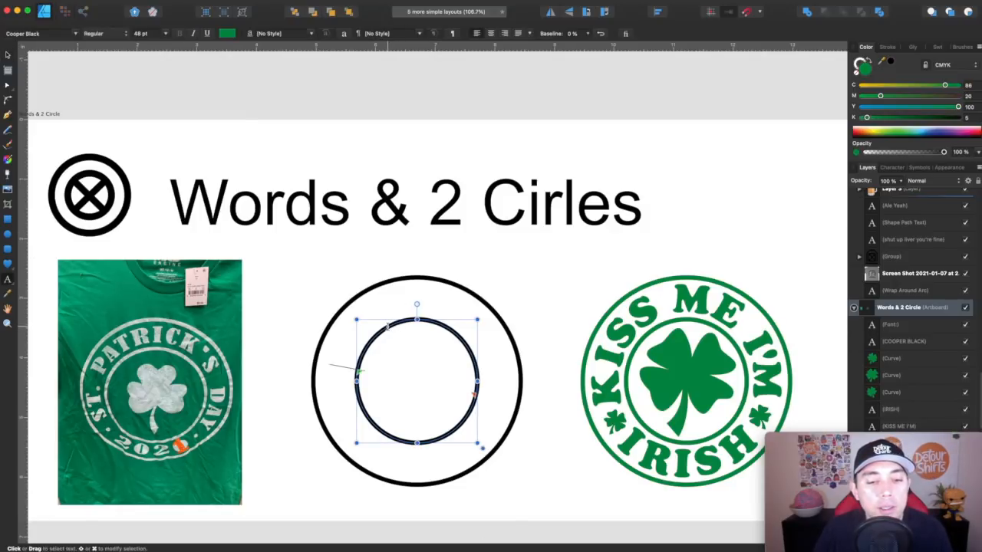
text(shu)
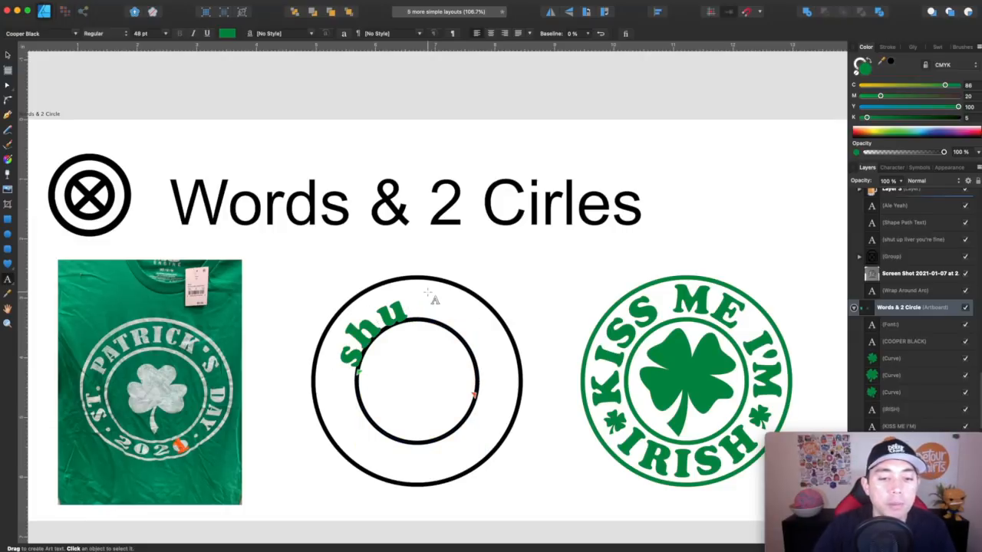
- Select all the path text and raise its baseline so the letters sit above the inner circle
key(super+a)
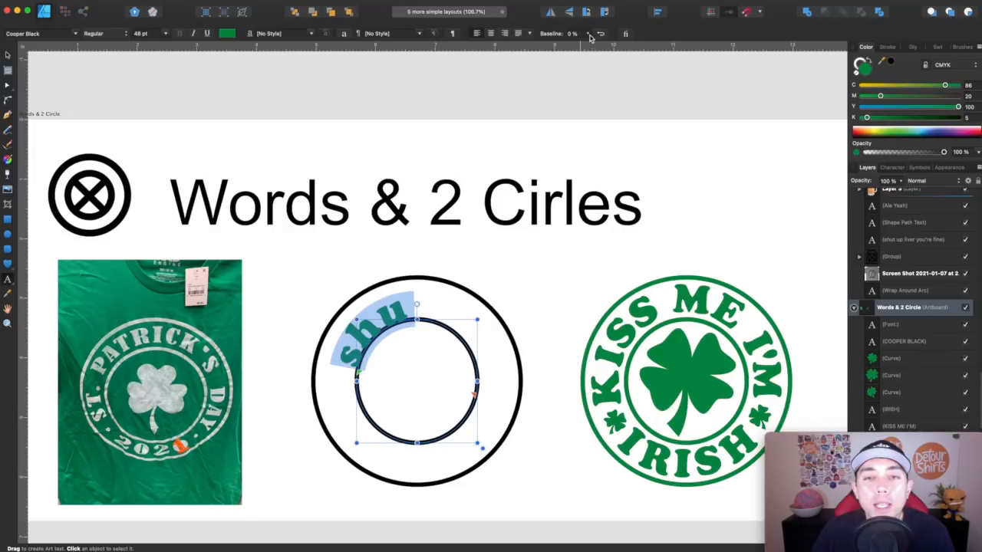
click(588, 36)
drag(585, 44, 576, 54)
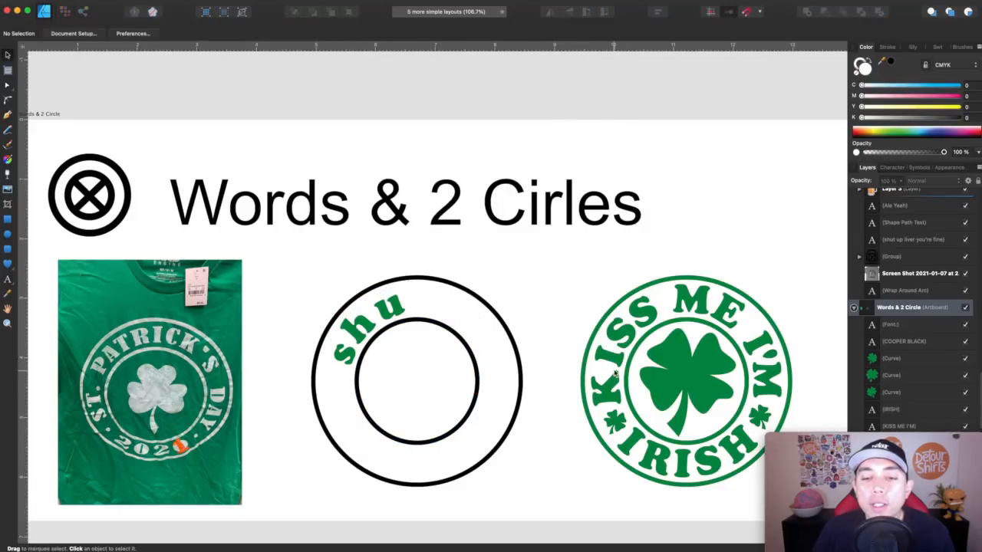
- Examine the Kiss Me I'm Irish circle design and its Cooper Black font on the Words & 2 Circles artboard
scroll(614, 374, right, 3)
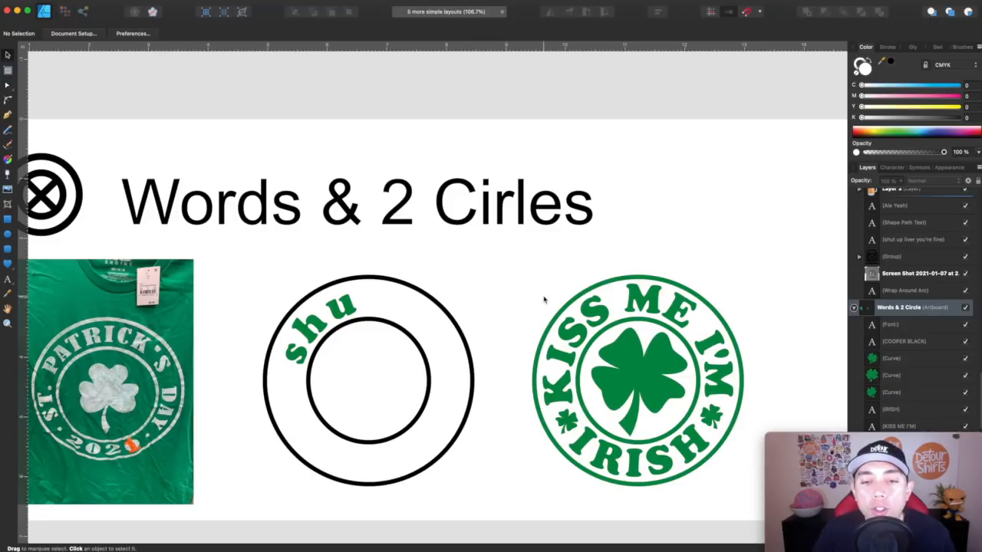
scroll(544, 299, right, 10)
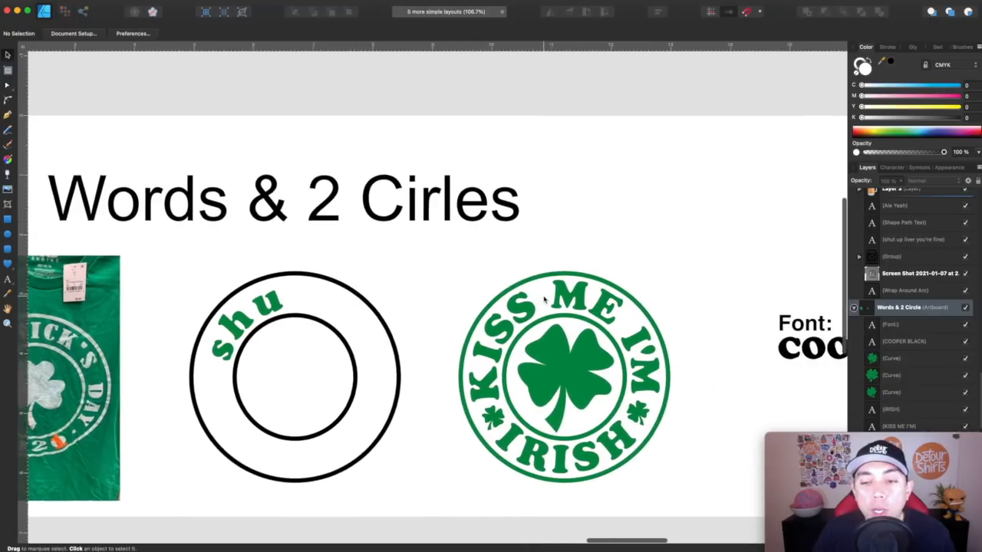
scroll(544, 300, right, 2)
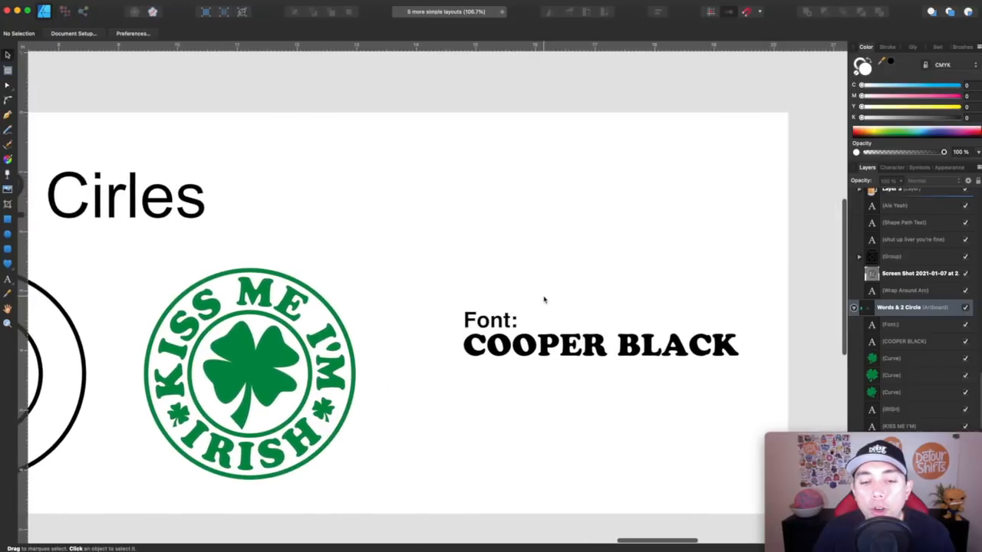
click(267, 292)
click(351, 256)
scroll(355, 256, left, 4)
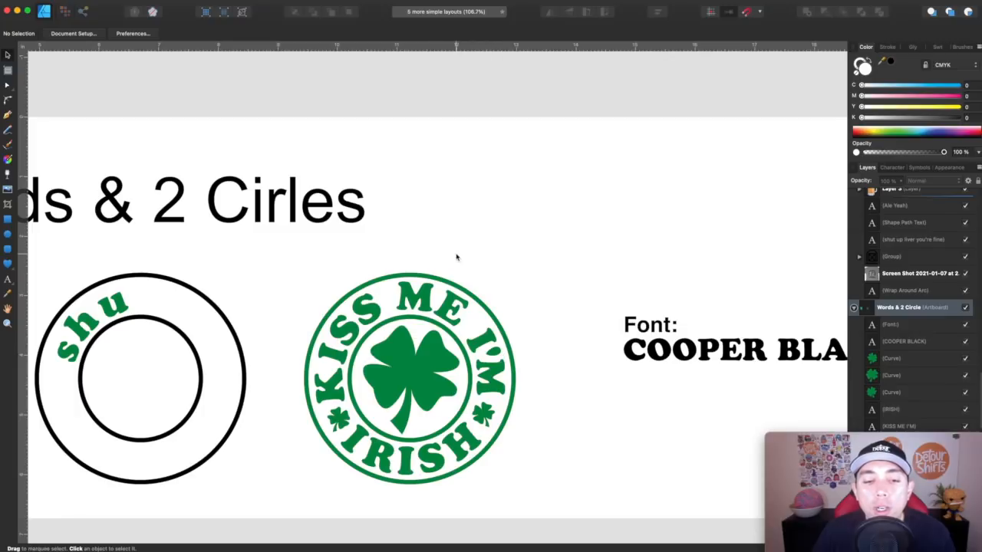
scroll(456, 257, left, 2)
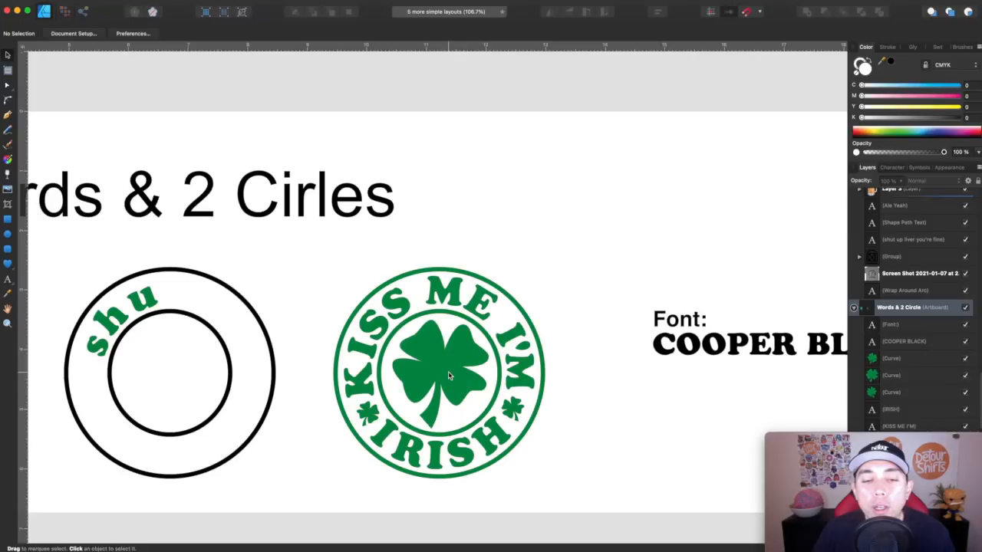
scroll(438, 367, left, 10)
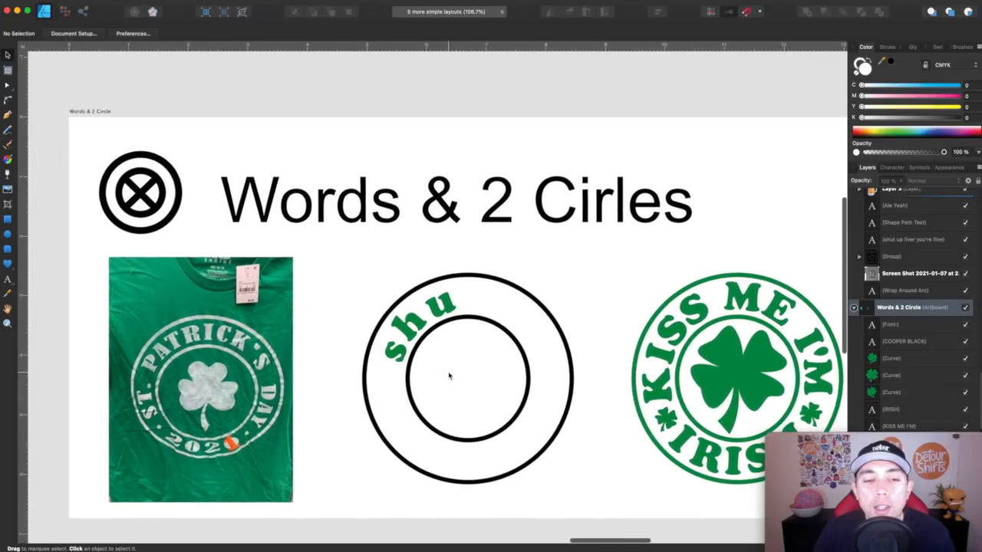
scroll(450, 375, right, 5)
scroll(450, 375, down, 3)
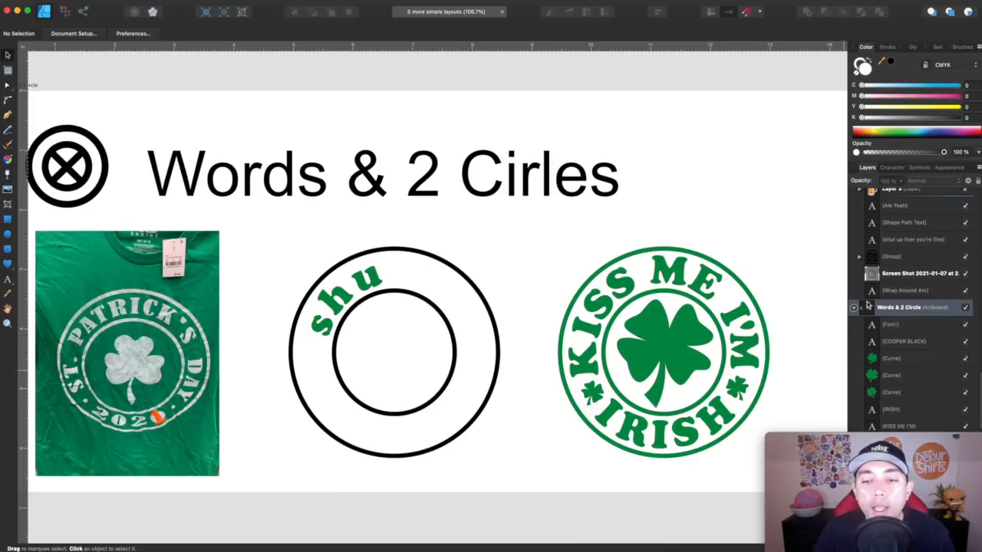
scroll(602, 388, right, 5)
scroll(602, 387, right, 1)
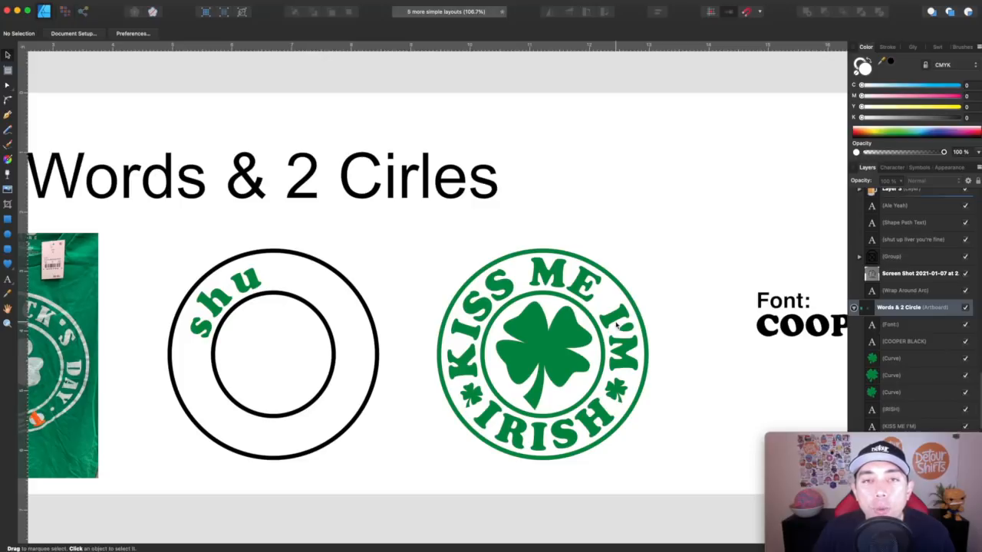
scroll(388, 198, left, 4)
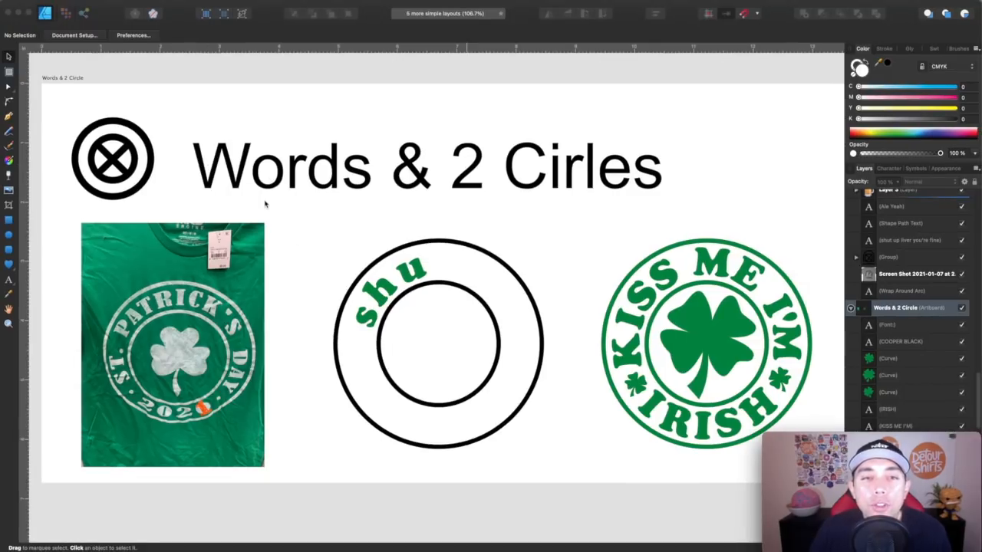
- Scroll over to the overview artboard listing all five text layouts
scroll(264, 204, right, 15)
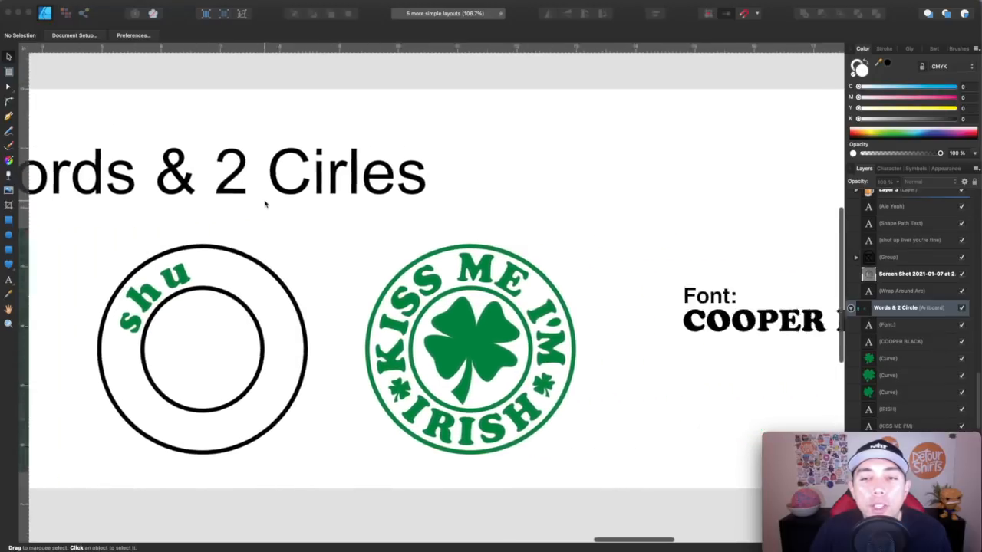
scroll(264, 203, right, 4)
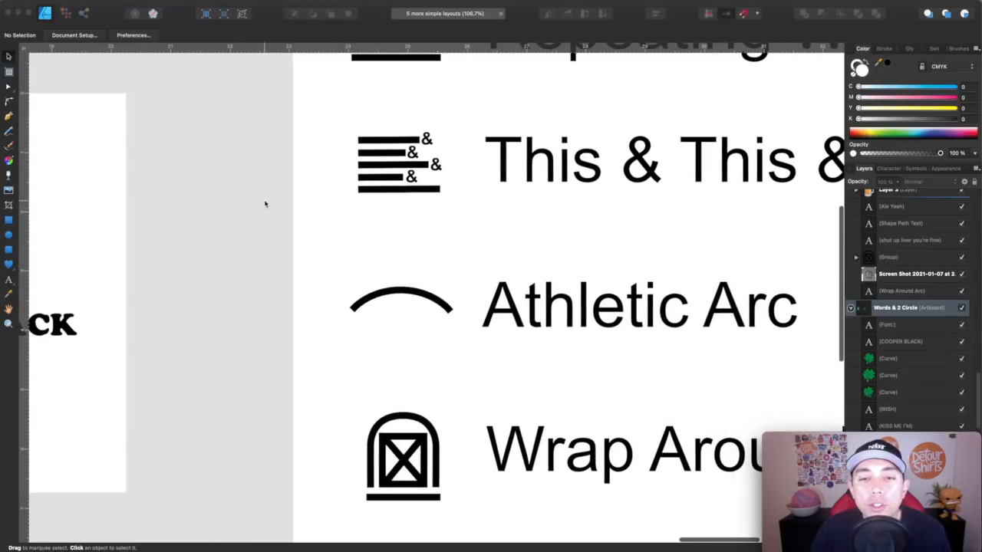
scroll(535, 228, down, 5)
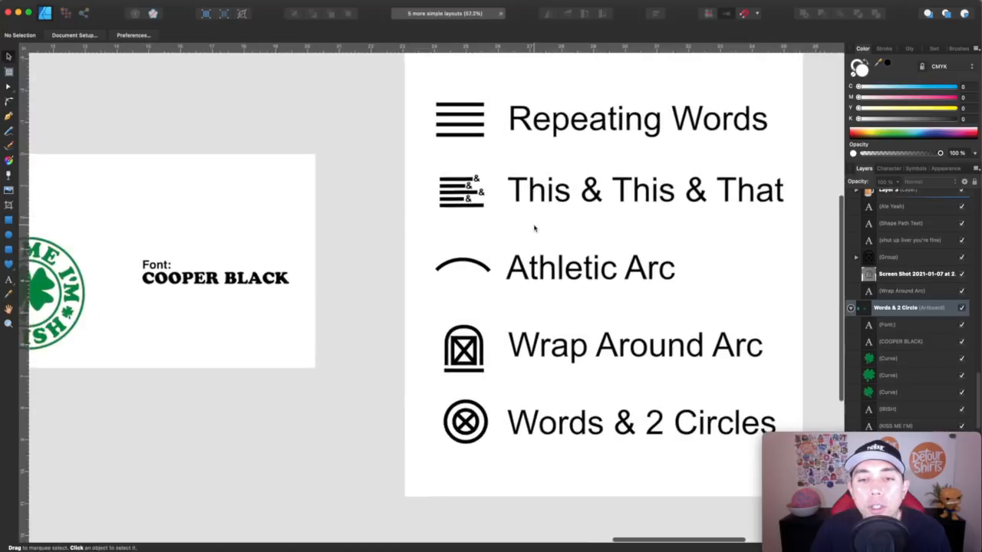
scroll(535, 227, right, 6)
scroll(534, 227, up, 2)
scroll(536, 225, right, 1)
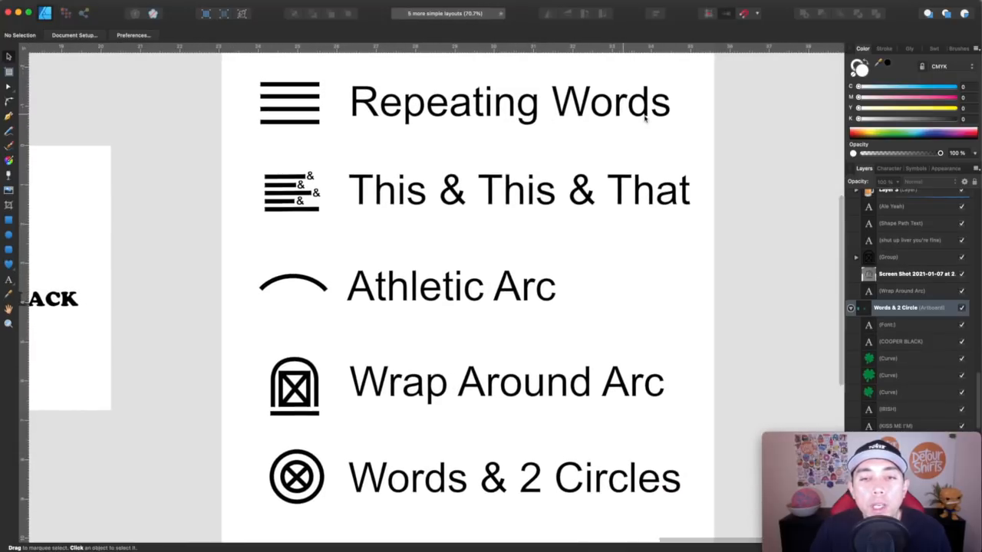